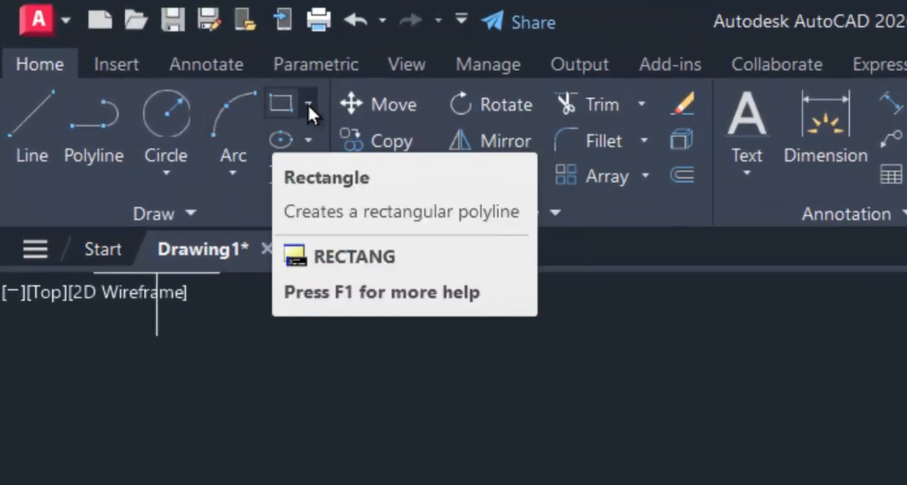
{"action": "left_click", "coordinate": [310, 103]}
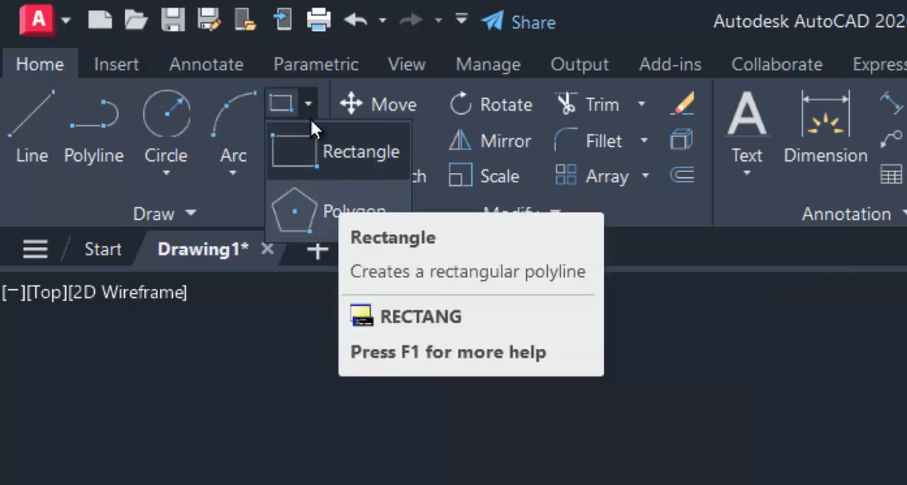
{"action": "left_click", "coordinate": [304, 99]}
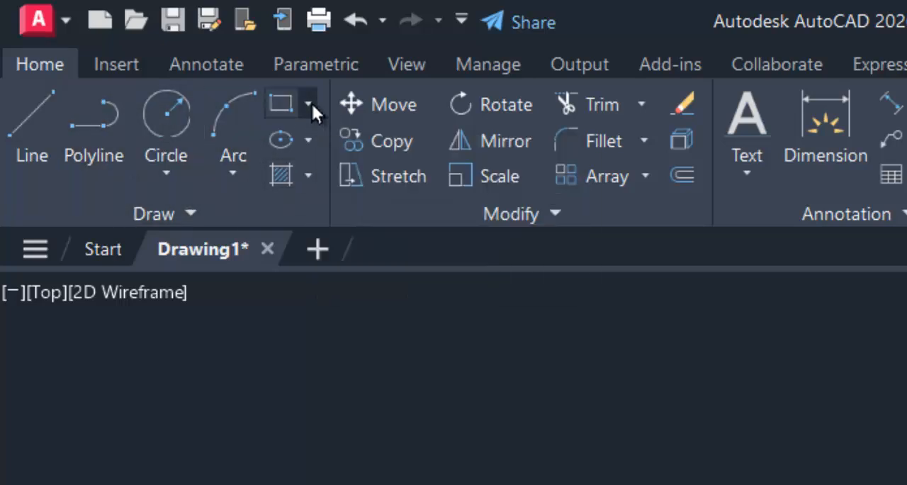
{"action": "left_click", "coordinate": [310, 105]}
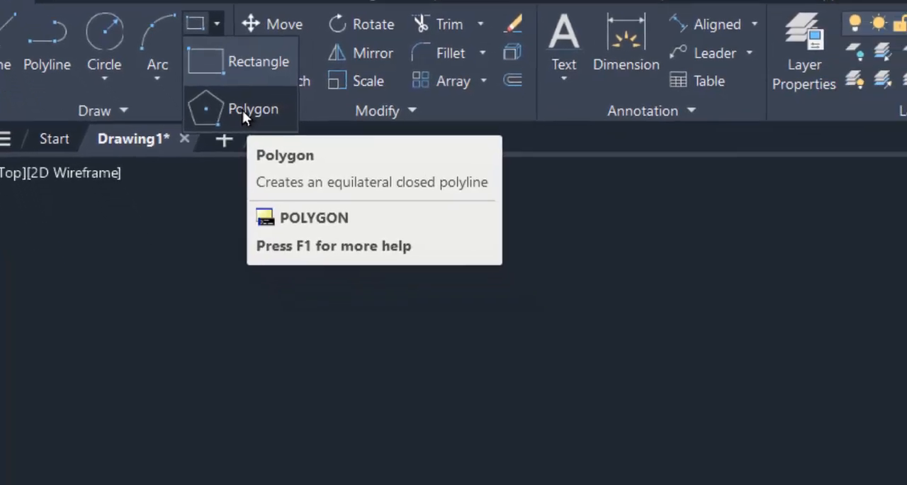
{"action": "left_click", "coordinate": [244, 111]}
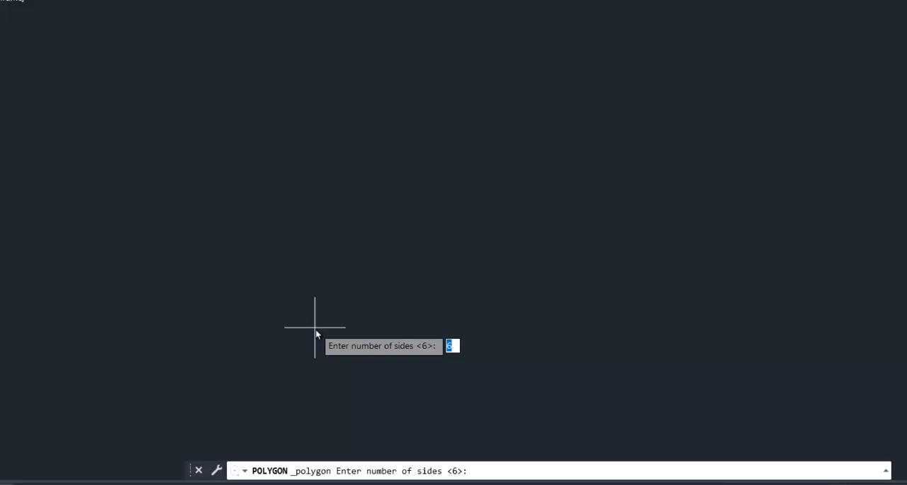
{"action": "type", "text": "6"}
{"action": "key", "text": "Return"}
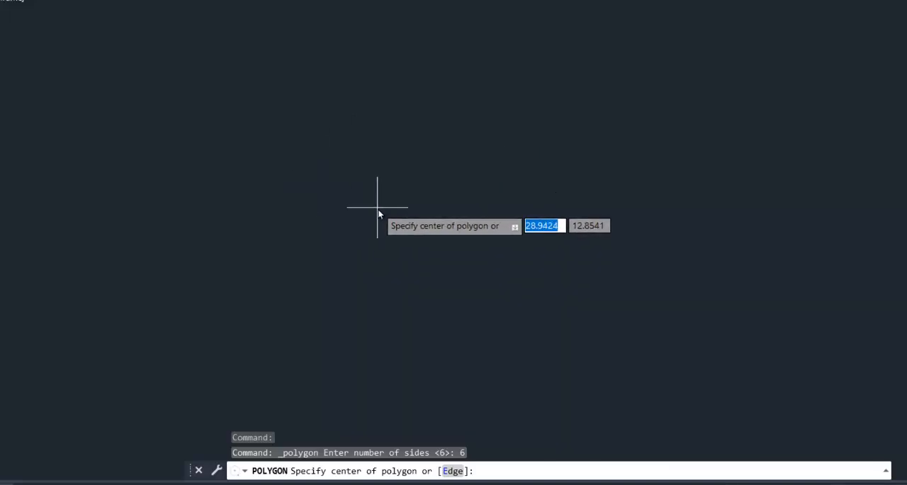
{"action": "left_click", "coordinate": [342, 203]}
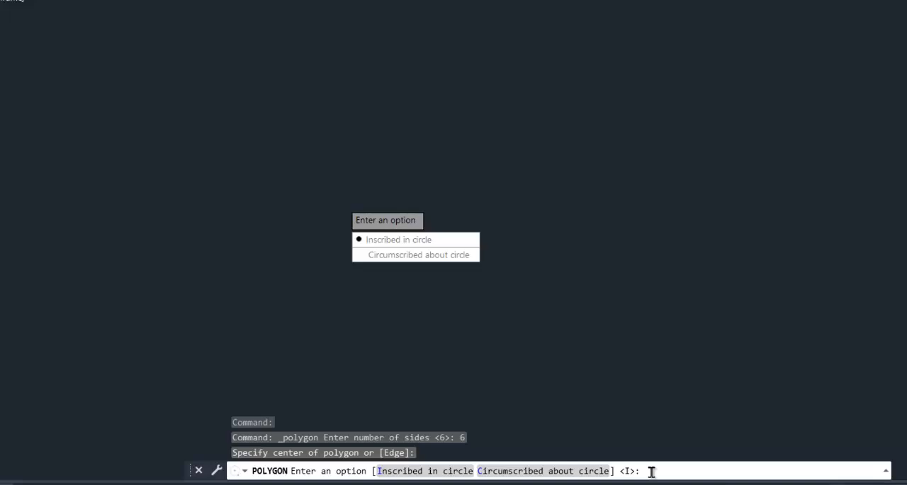
{"action": "left_click", "coordinate": [486, 471]}
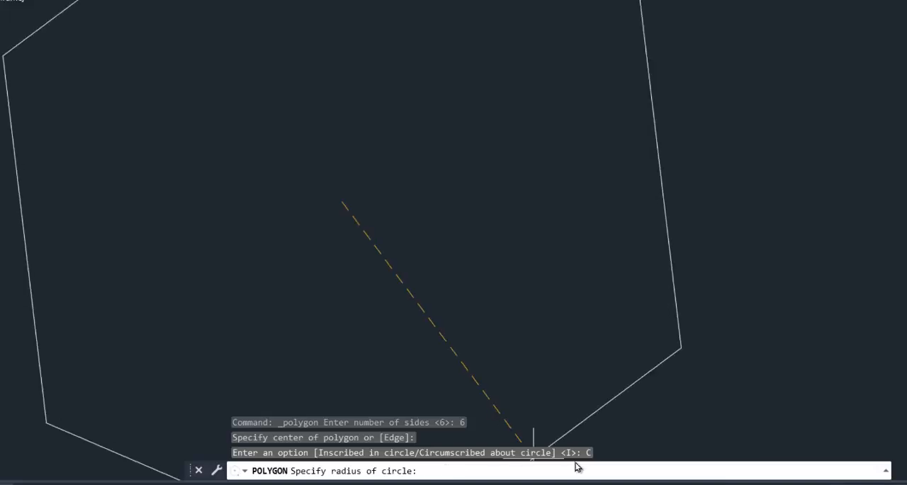
{"action": "key", "text": "Escape"}
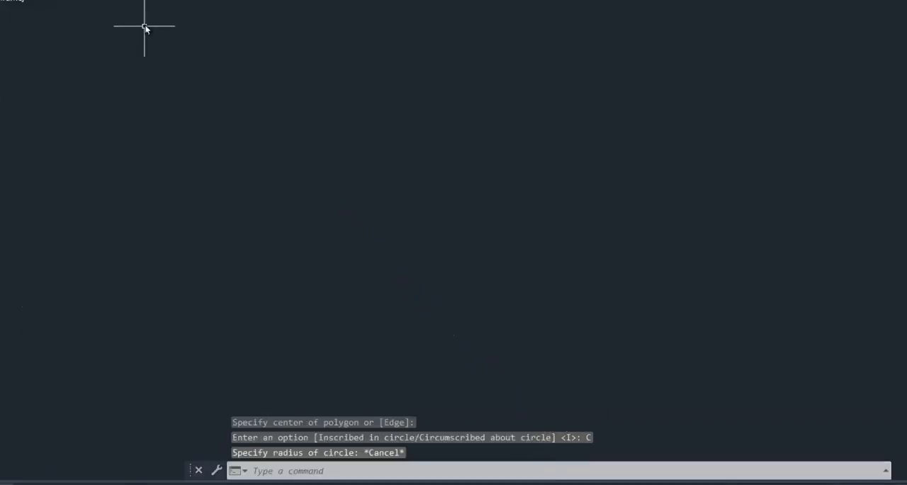
Draw a six-sided polygon inscribed in a circle of radius 10 in the empty drawing area.
{"action": "left_click", "coordinate": [54, 4]}
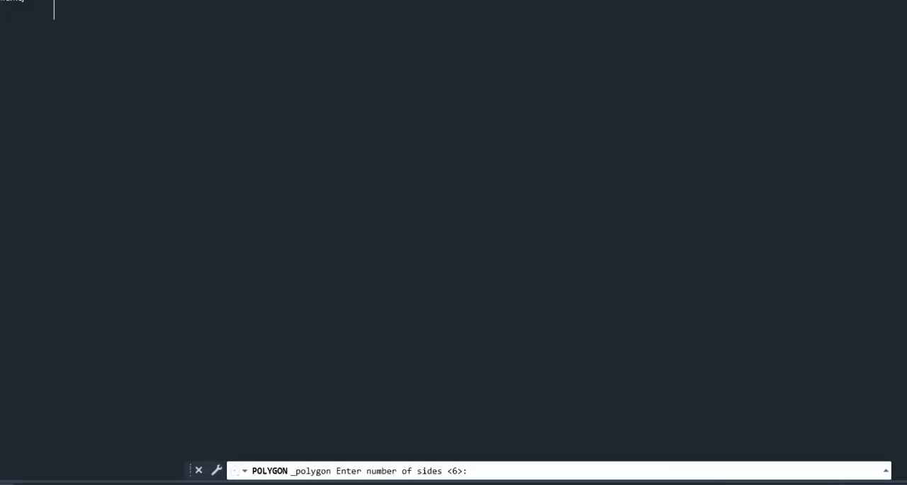
{"action": "key", "text": "Return"}
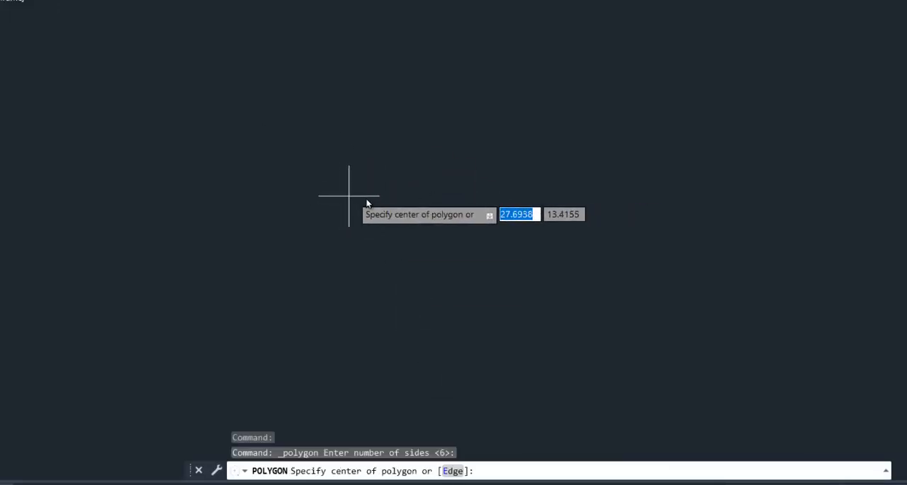
{"action": "left_click", "coordinate": [368, 199]}
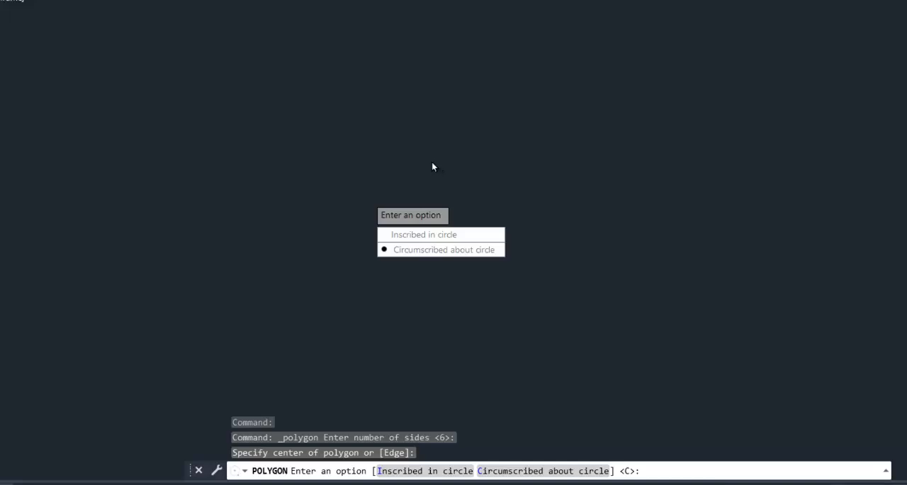
{"action": "left_click", "coordinate": [414, 235]}
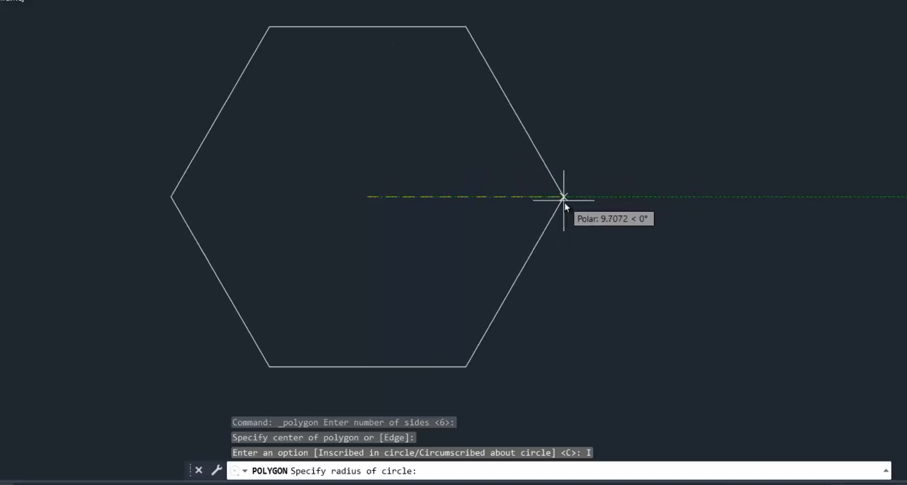
{"action": "type", "text": "10"}
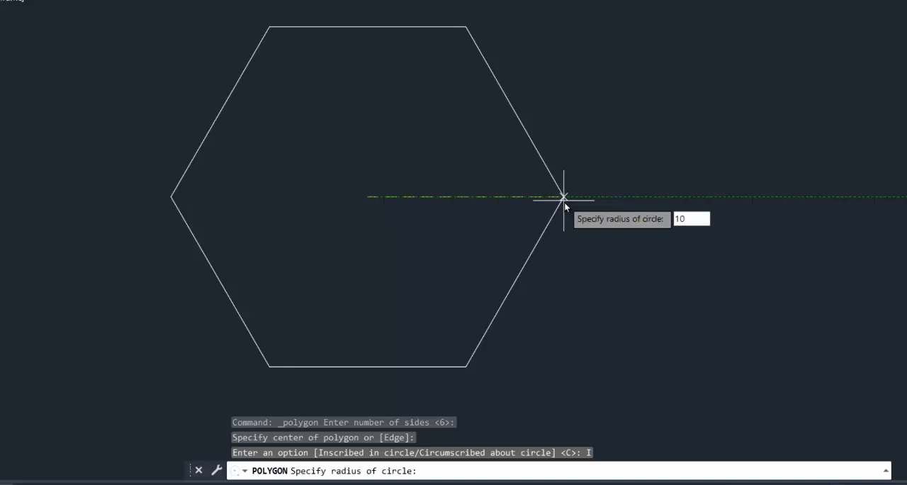
{"action": "key", "text": "Return"}
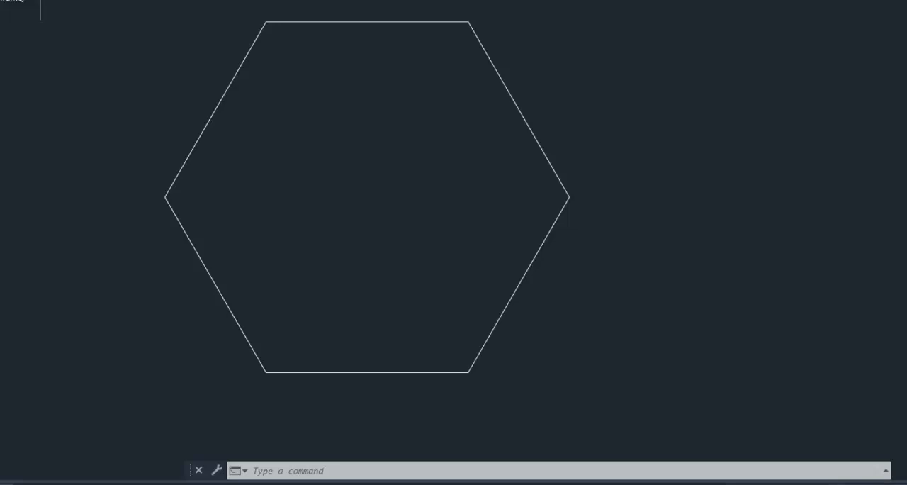
Draw two diagonal lines across the hexagon, each joining an upper corner to the opposite lower corner.
{"action": "type", "text": "l"}
{"action": "key", "text": "Return"}
{"action": "left_click", "coordinate": [469, 22]}
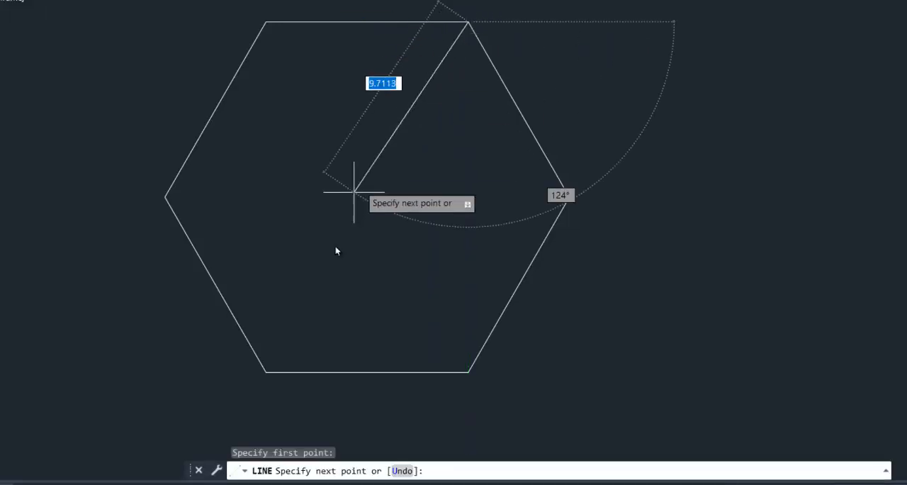
{"action": "left_click", "coordinate": [266, 371]}
{"action": "key", "text": "Escape"}
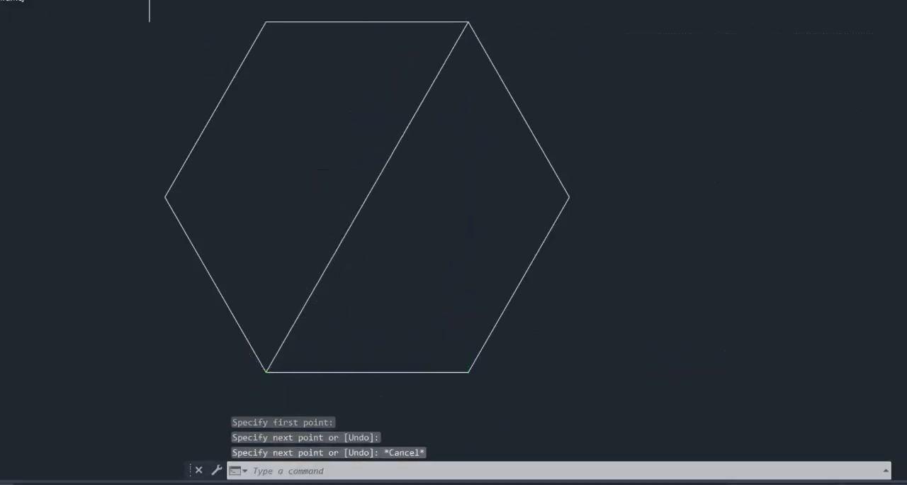
{"action": "key", "text": "Return"}
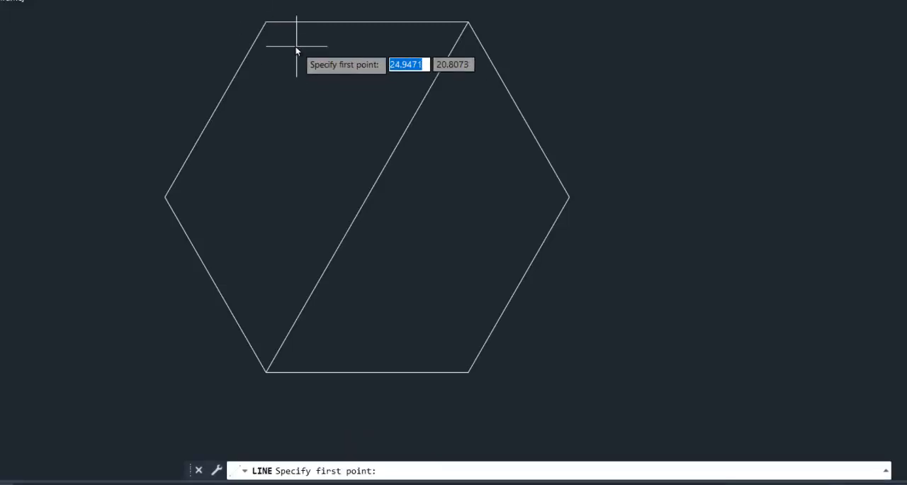
{"action": "left_click", "coordinate": [266, 22]}
{"action": "left_click", "coordinate": [468, 371]}
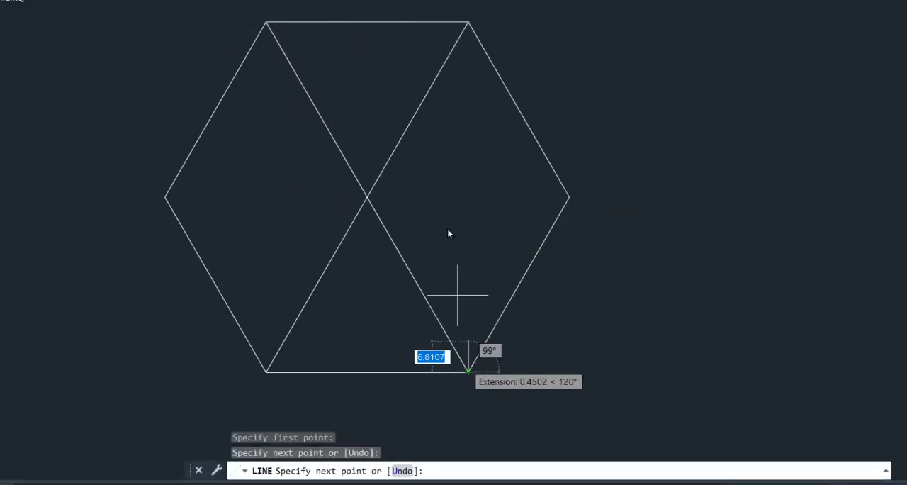
{"action": "key", "text": "Escape"}
Draw a horizontal line from the intersection of the diagonals to the hexagon's right-hand corner.
{"action": "key", "text": "Return"}
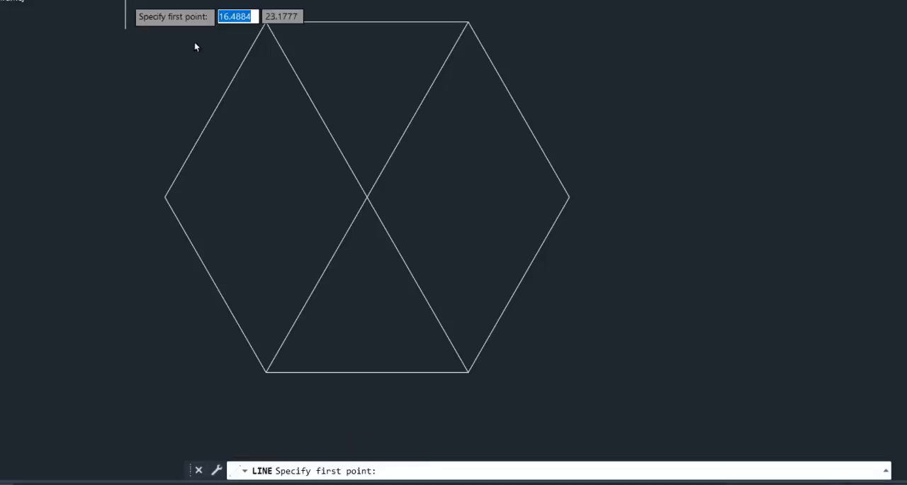
{"action": "left_click", "coordinate": [367, 197]}
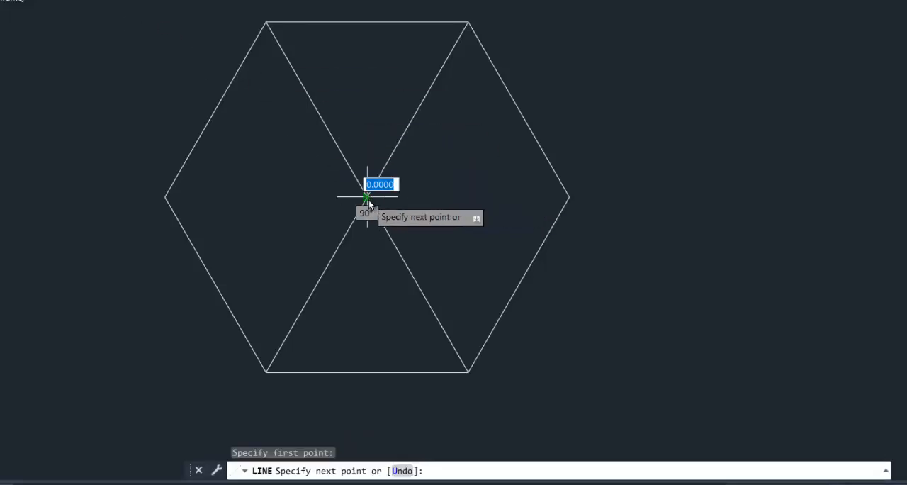
{"action": "left_click", "coordinate": [570, 197]}
{"action": "key", "text": "Escape"}
Trim away all four diagonal segments inside the hexagon, keeping only the horizontal centre-to-corner line.
{"action": "left_click", "coordinate": [284, 2]}
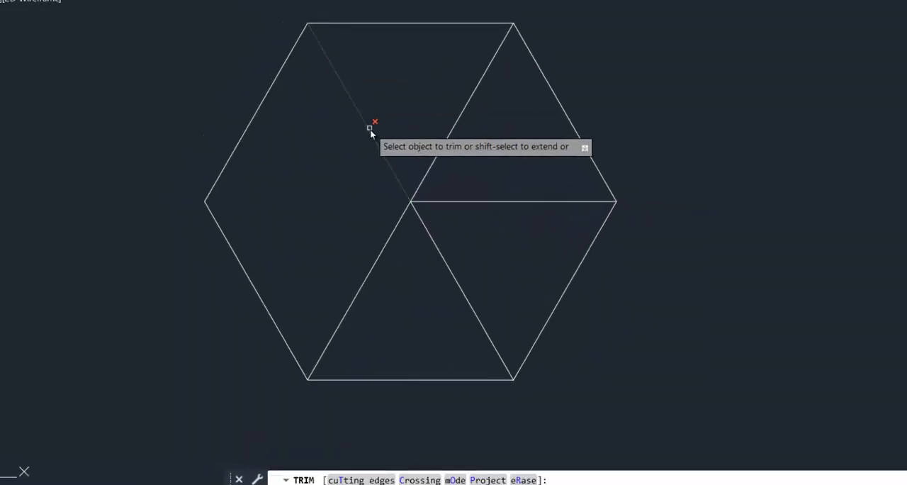
{"action": "left_click", "coordinate": [370, 122]}
{"action": "left_click", "coordinate": [378, 255]}
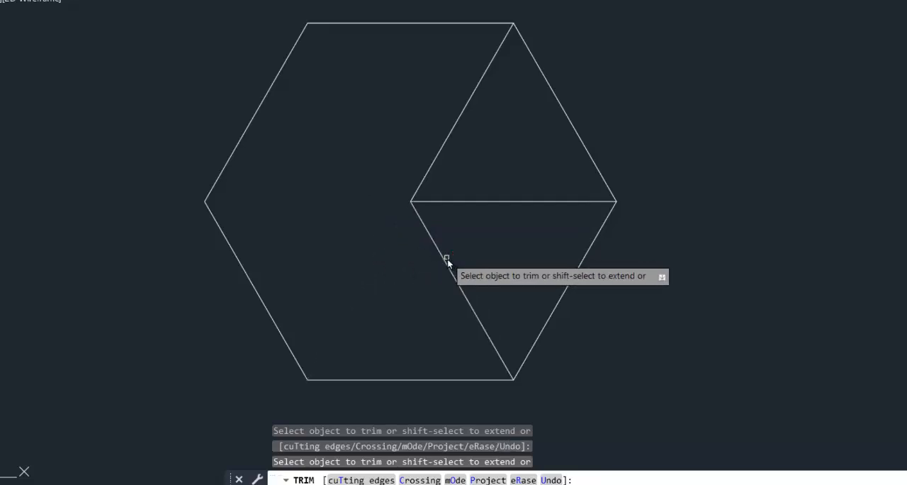
{"action": "left_click_drag", "start_coordinate": [447, 259], "coordinate": [457, 254]}
{"action": "left_click", "coordinate": [466, 102]}
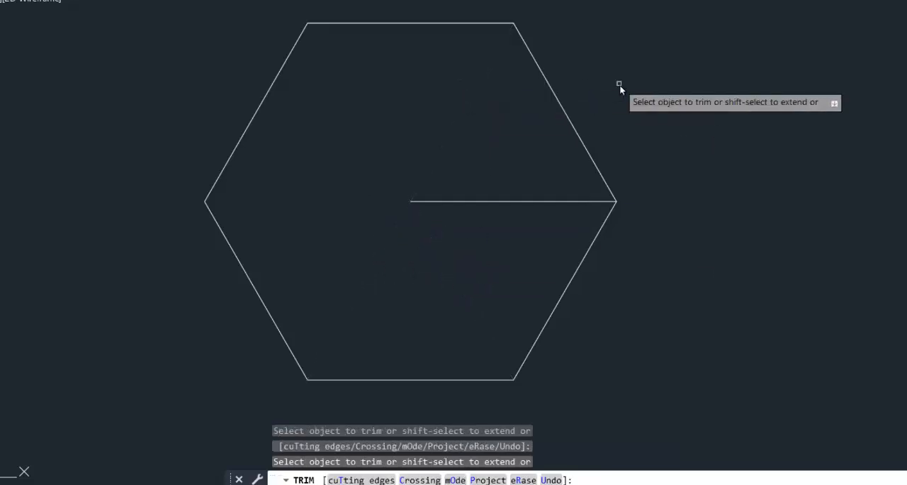
{"action": "key", "text": "Return"}
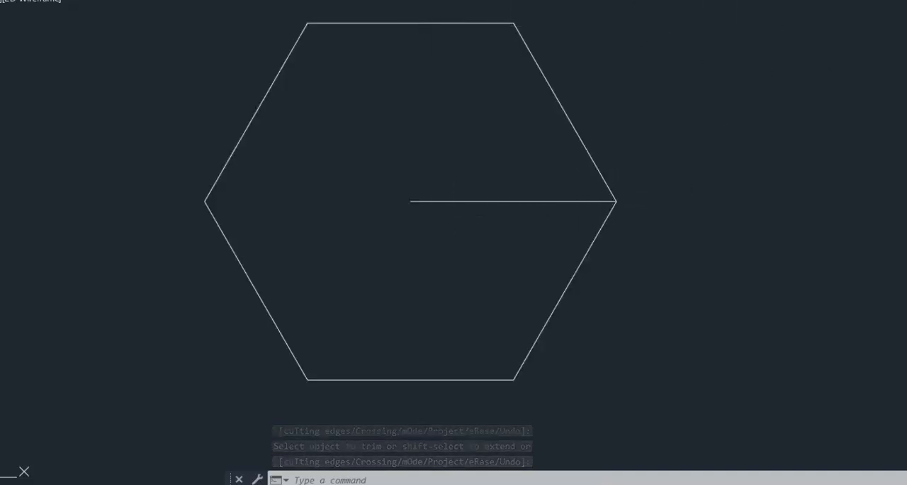
Add a linear dimension from the hexagon's centre to its right-hand corner, placed just below the horizontal line.
{"action": "left_click", "coordinate": [444, 0]}
{"action": "left_click", "coordinate": [440, 0]}
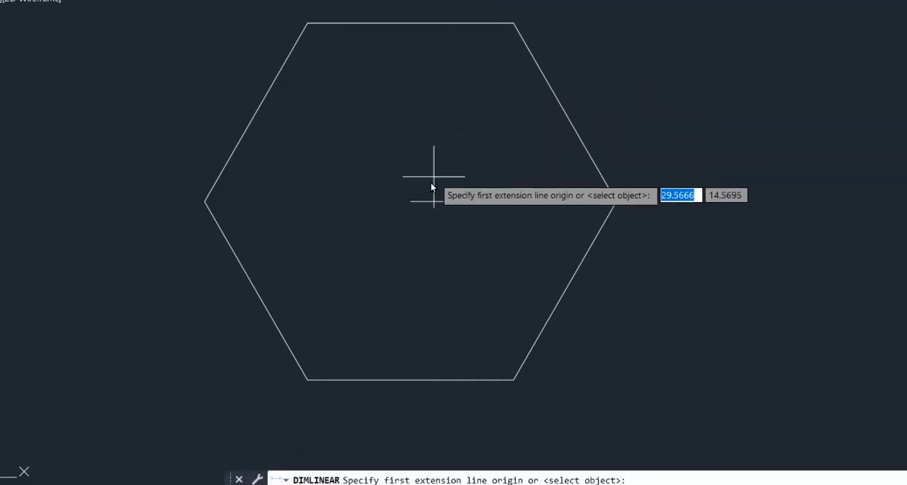
{"action": "left_click", "coordinate": [410, 201]}
{"action": "left_click", "coordinate": [616, 201]}
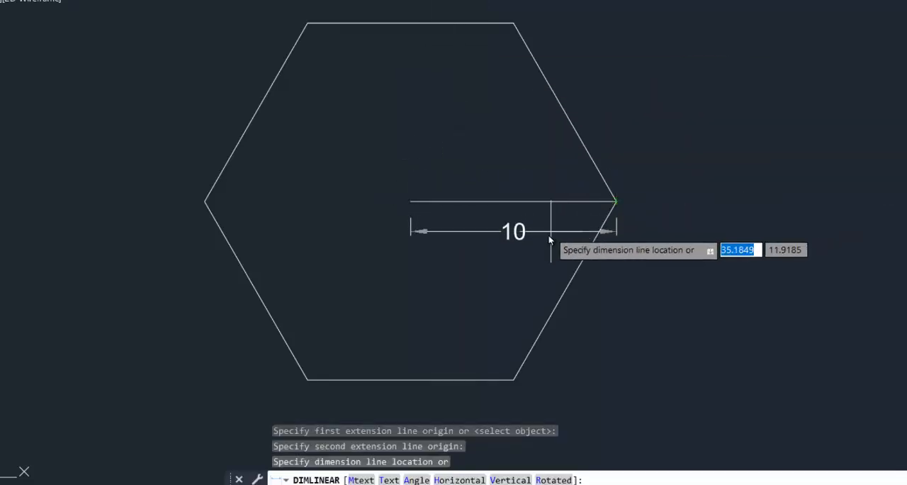
{"action": "left_click", "coordinate": [541, 229]}
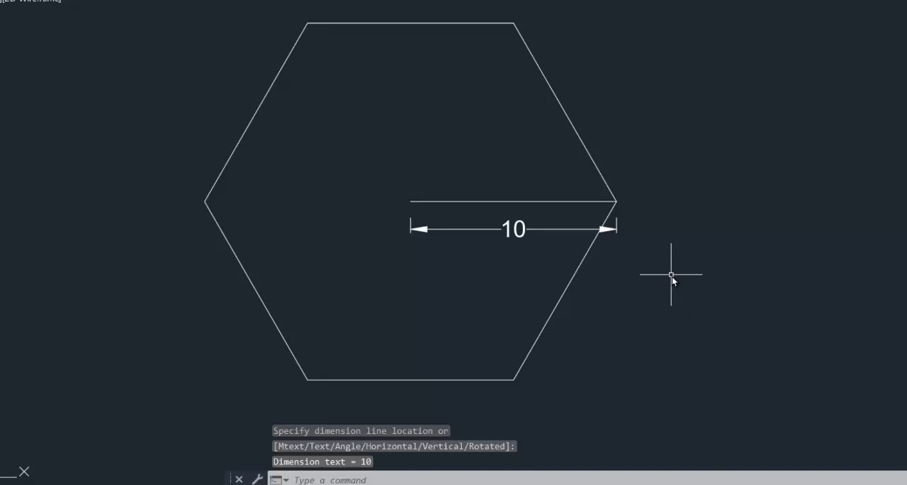
Draw a second six-sided polygon to the right of the first, circumscribed about a circle of radius 10.
{"action": "mouse_move", "coordinate": [671, 274]}
{"action": "middle_mouse_down"}
{"action": "mouse_move", "coordinate": [642, 276]}
{"action": "mouse_move", "coordinate": [665, 283]}
{"action": "middle_mouse_up"}
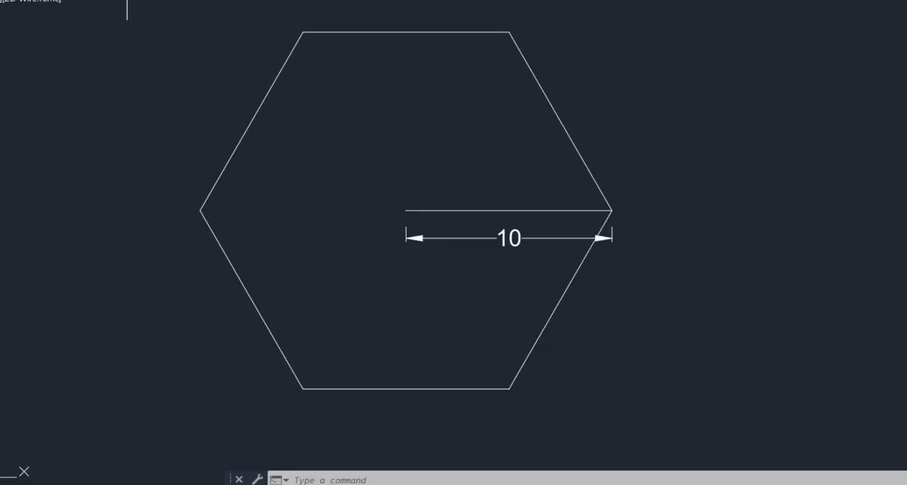
{"action": "left_click", "coordinate": [125, 0]}
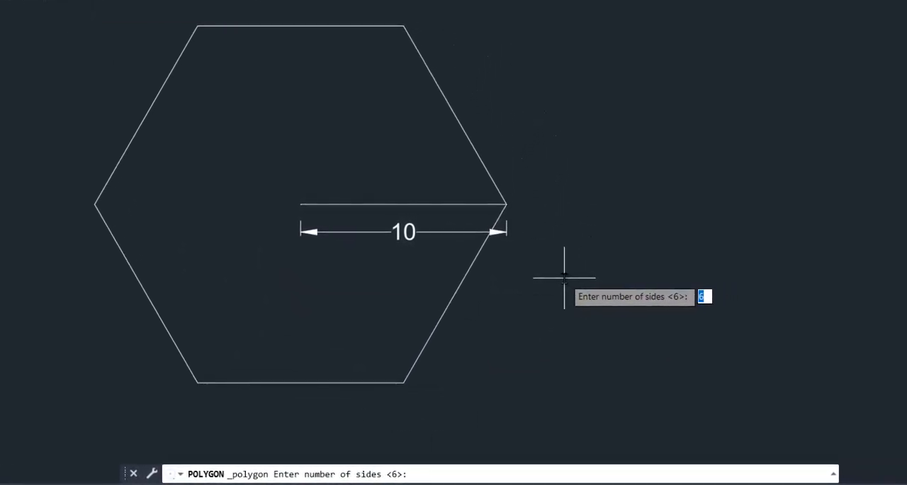
{"action": "key", "text": "Return"}
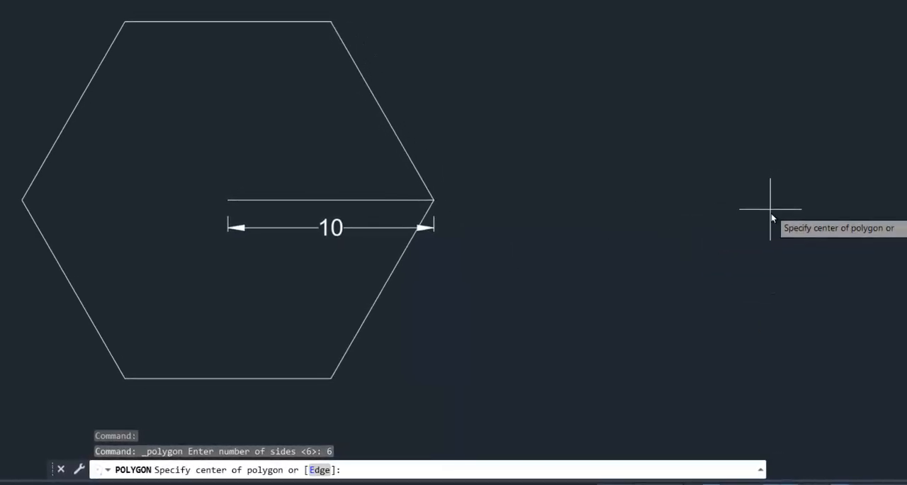
{"action": "middle_click_drag", "start_coordinate": [772, 204], "coordinate": [611, 249]}
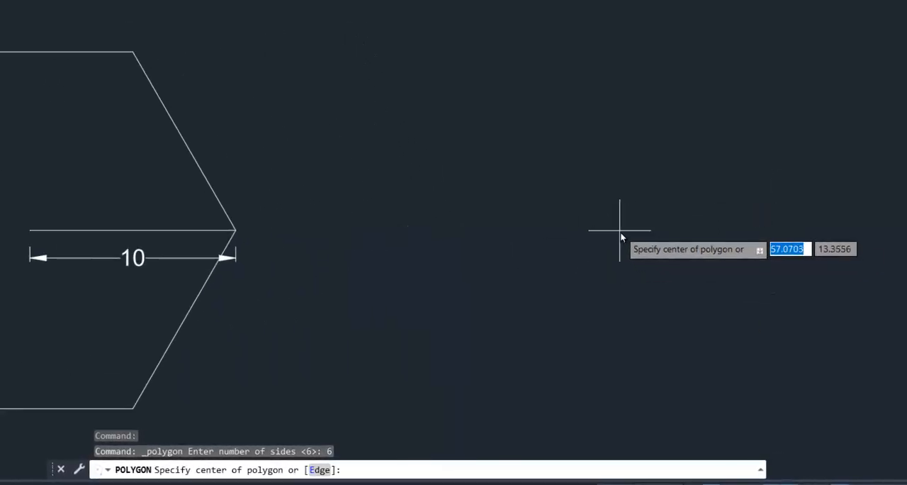
{"action": "left_click", "coordinate": [617, 224]}
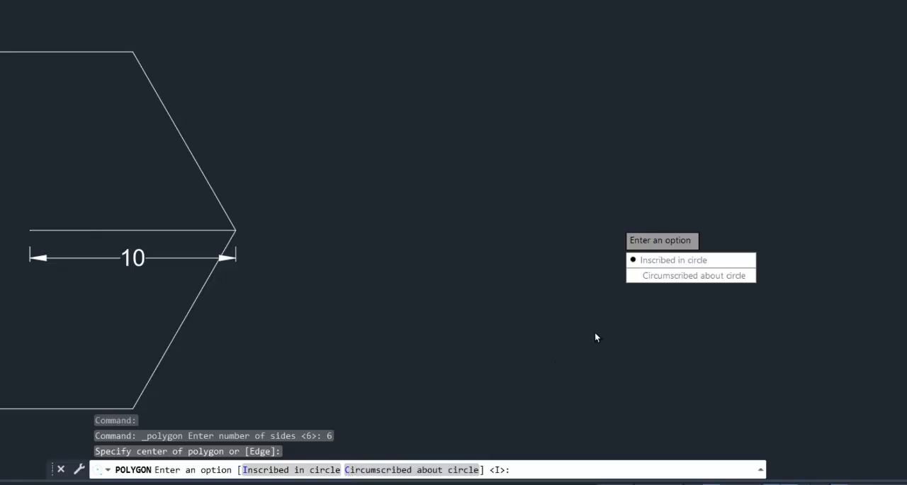
{"action": "left_click", "coordinate": [655, 275]}
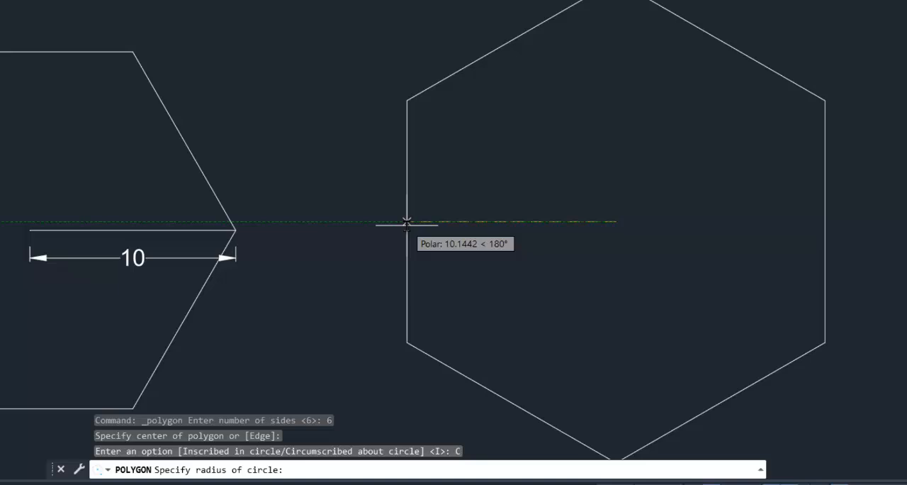
{"action": "type", "text": "10"}
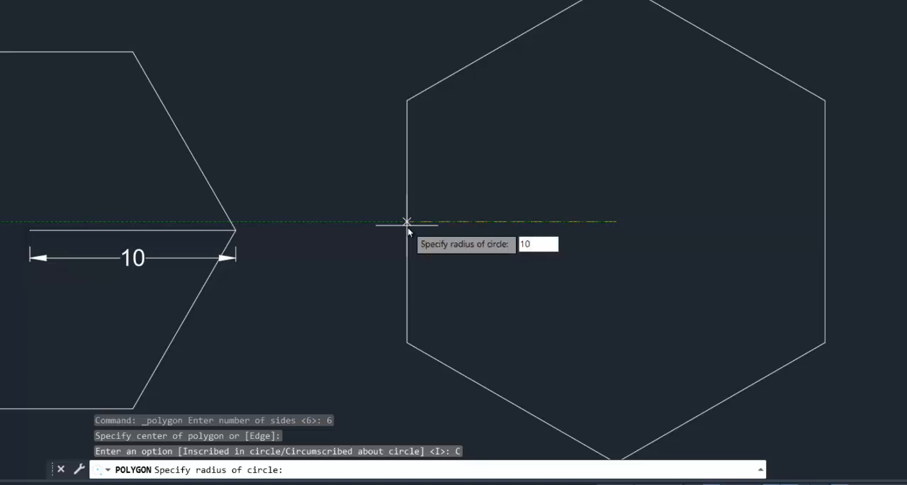
{"action": "key", "text": "Return"}
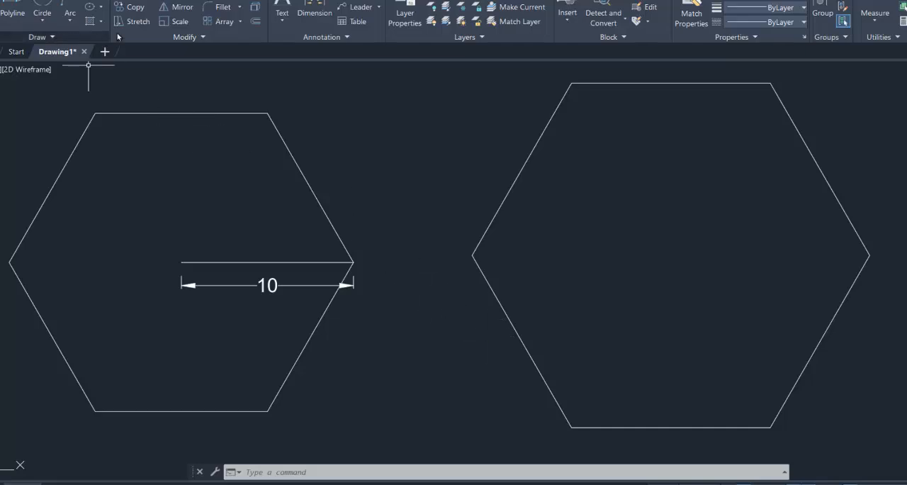
Draw two diagonals across the second hexagon, each joining an upper corner to the opposite lower corner.
{"action": "type", "text": "l"}
{"action": "key", "text": "Return"}
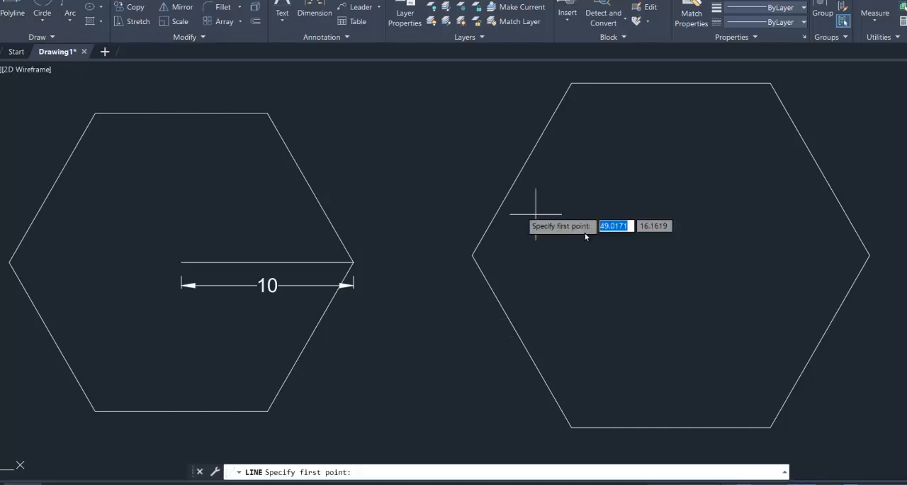
{"action": "left_click", "coordinate": [572, 85]}
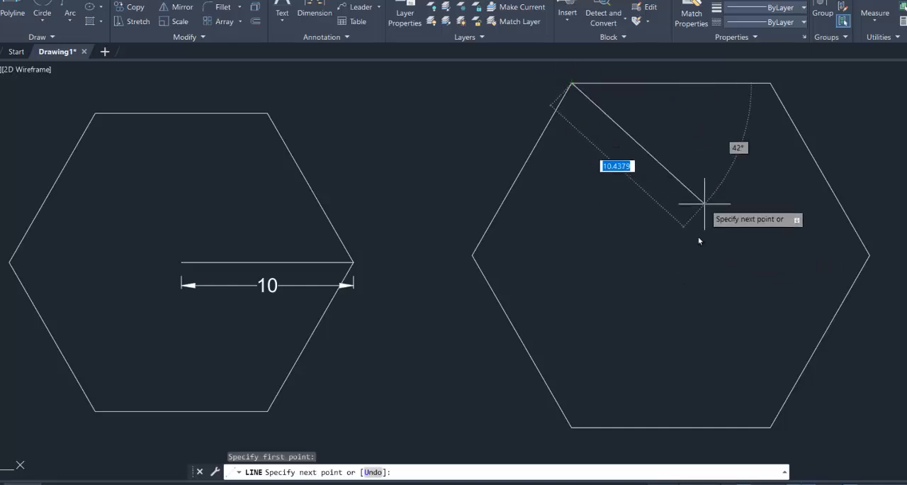
{"action": "left_click", "coordinate": [771, 426]}
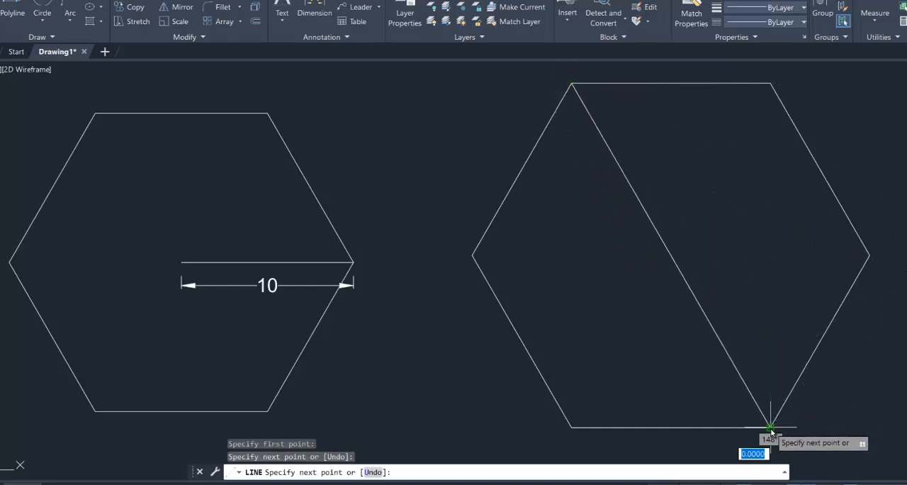
{"action": "key", "text": "Escape"}
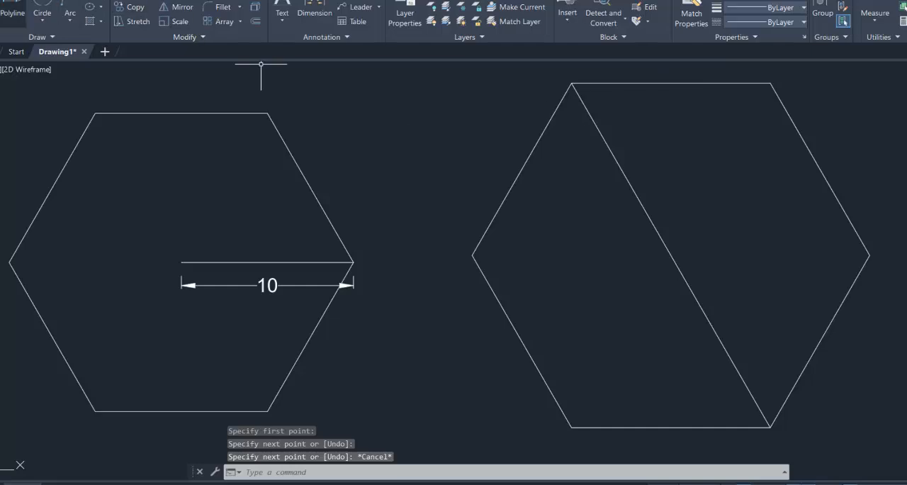
{"action": "key", "text": "Return"}
{"action": "left_click", "coordinate": [771, 85]}
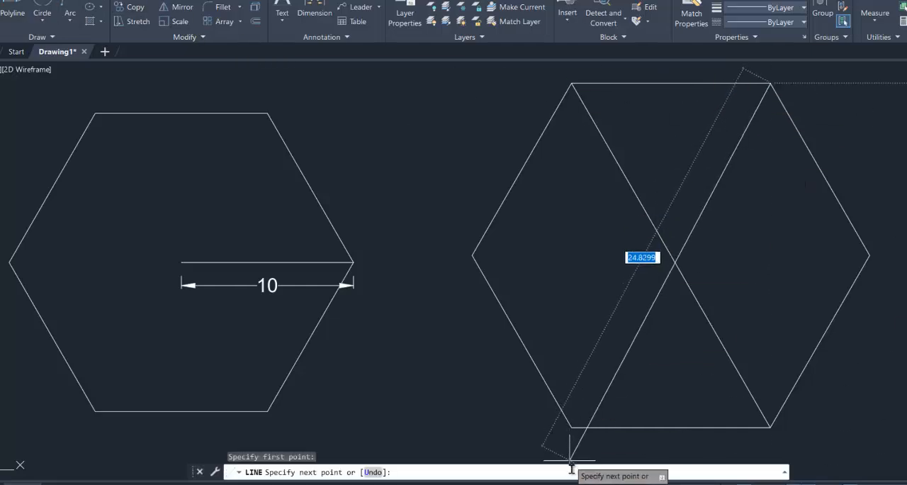
{"action": "left_click", "coordinate": [572, 426]}
{"action": "key", "text": "Escape"}
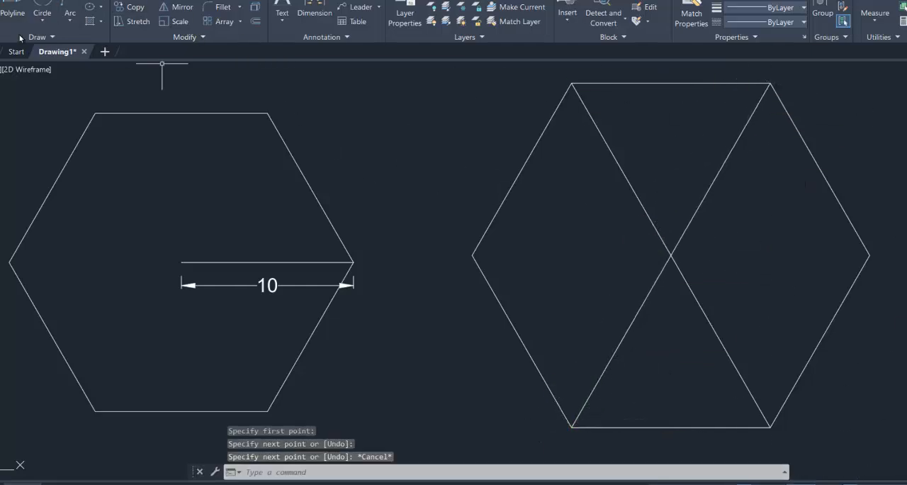
Draw a horizontal line from the intersection of the diagonals to the second hexagon's left-hand corner.
{"action": "key", "text": "Return"}
{"action": "left_click", "coordinate": [670, 255]}
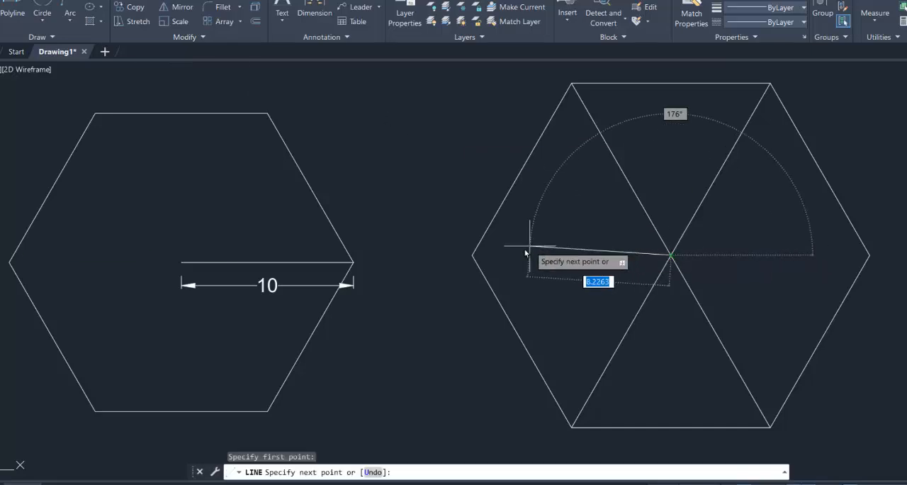
{"action": "left_click", "coordinate": [473, 255]}
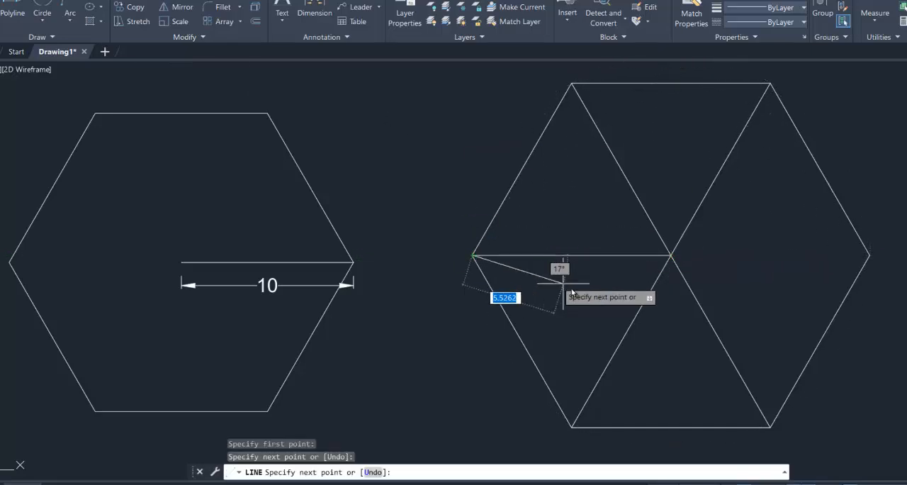
{"action": "key", "text": "Escape"}
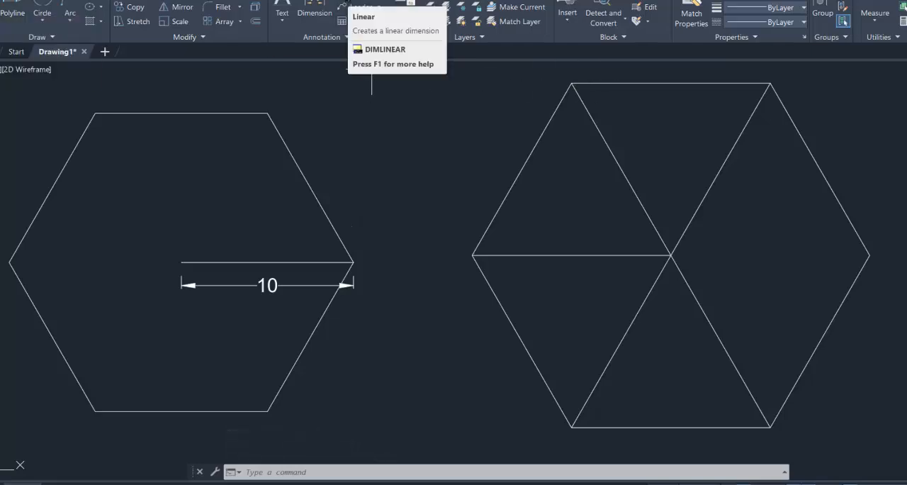
Add a linear dimension from the second hexagon's centre to its left-hand corner, placed below the horizontal line.
{"action": "left_click", "coordinate": [355, 1]}
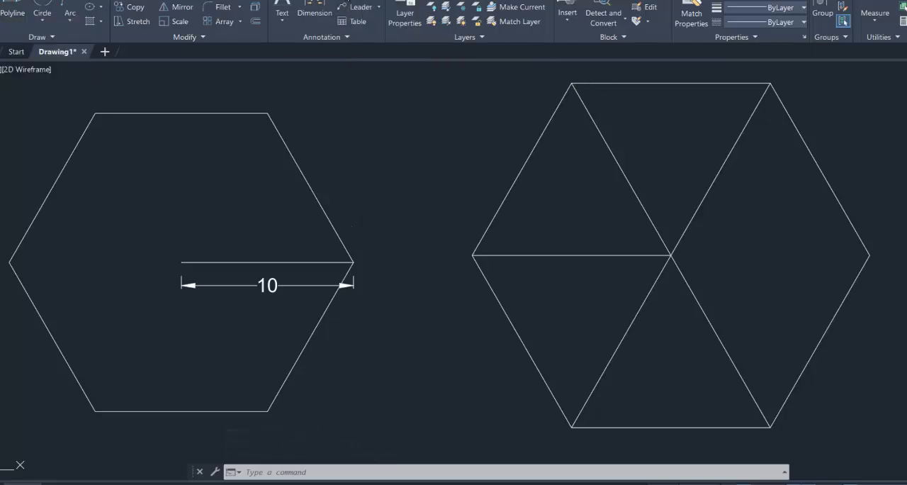
{"action": "left_click", "coordinate": [670, 255]}
{"action": "left_click", "coordinate": [473, 255]}
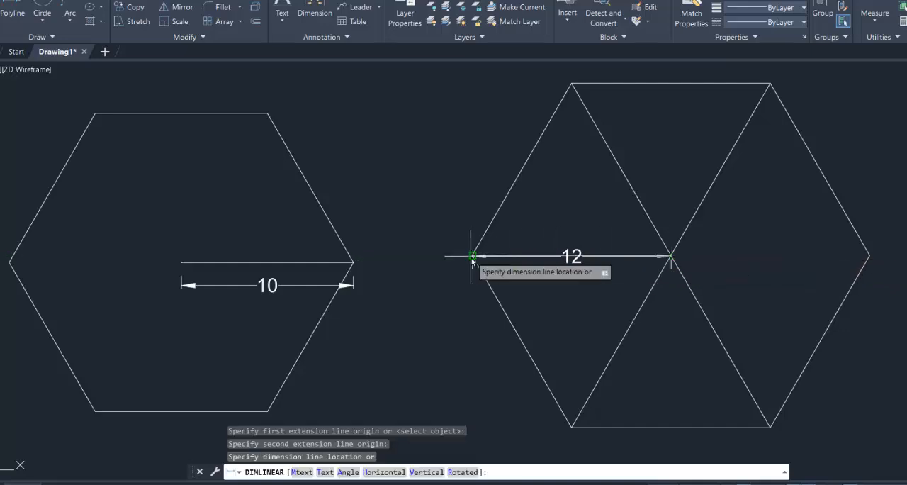
{"action": "left_click", "coordinate": [478, 306]}
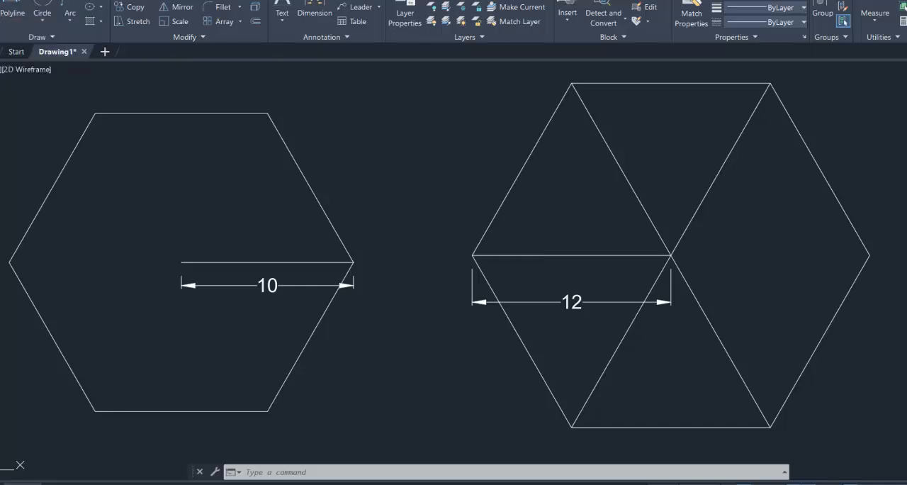
Draw a line from the second hexagon's centre to the midpoint of its upper-left side.
{"action": "left_click", "coordinate": [7, 9]}
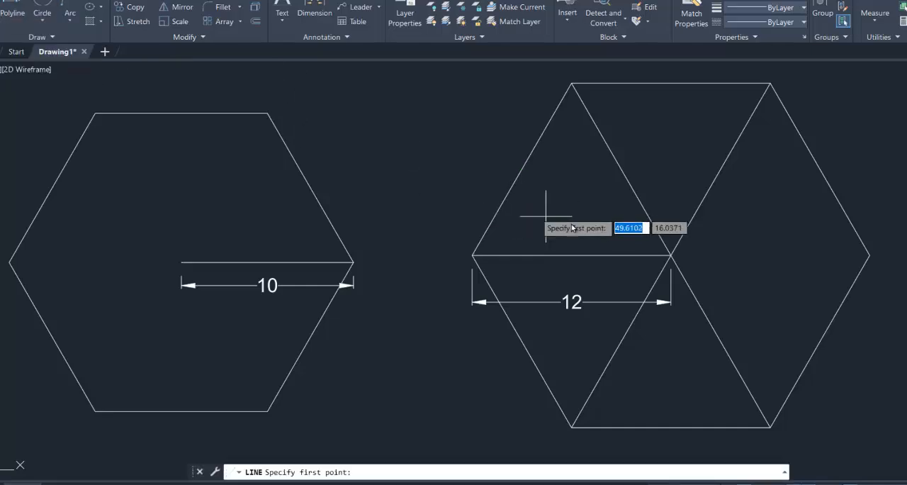
{"action": "left_click", "coordinate": [669, 255]}
{"action": "left_click", "coordinate": [524, 169]}
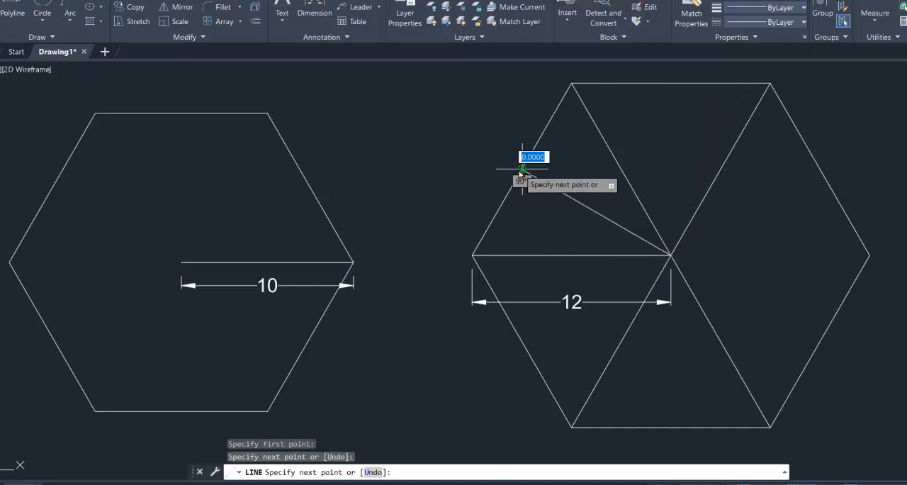
{"action": "key", "text": "Escape"}
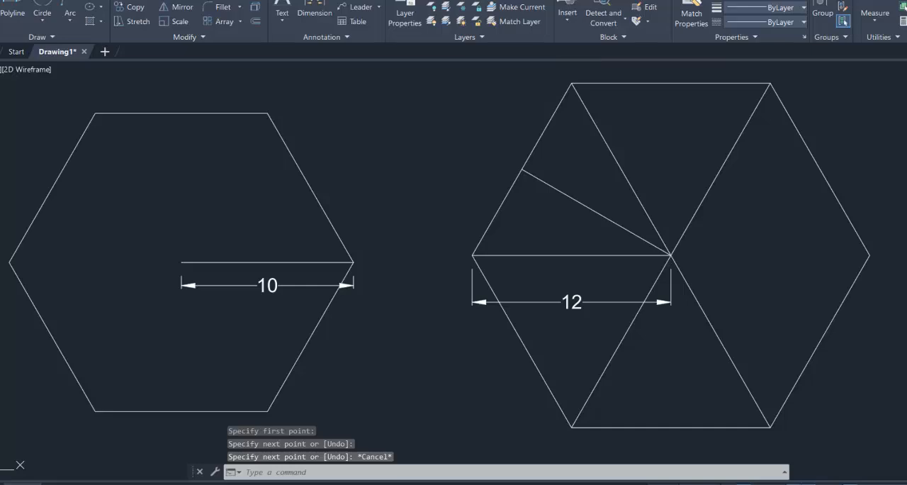
Trim away all four diagonal segments inside the second hexagon, keeping the centre-to-corner and centre-to-midpoint lines.
{"action": "type", "text": "tr"}
{"action": "key", "text": "Return"}
{"action": "left_click", "coordinate": [603, 146]}
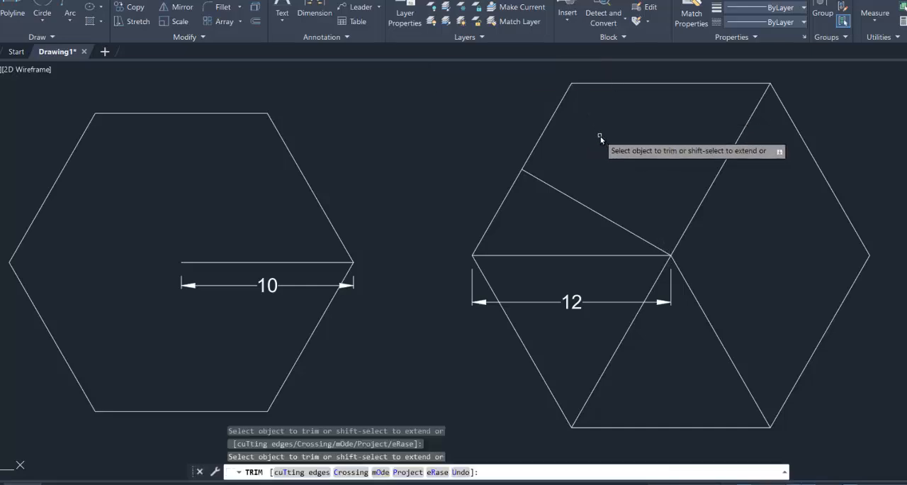
{"action": "left_click", "coordinate": [631, 326]}
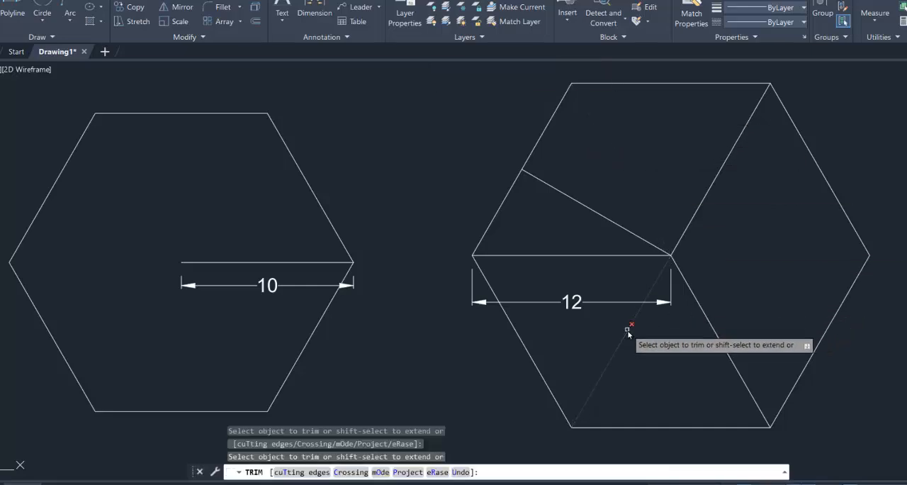
{"action": "left_click", "coordinate": [719, 335]}
{"action": "left_click", "coordinate": [702, 203]}
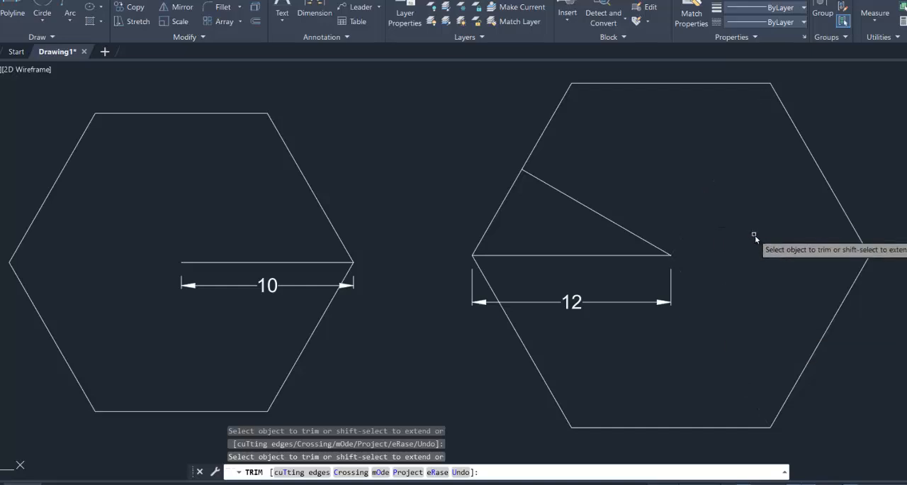
{"action": "right_click", "coordinate": [755, 237]}
{"action": "left_click", "coordinate": [760, 184]}
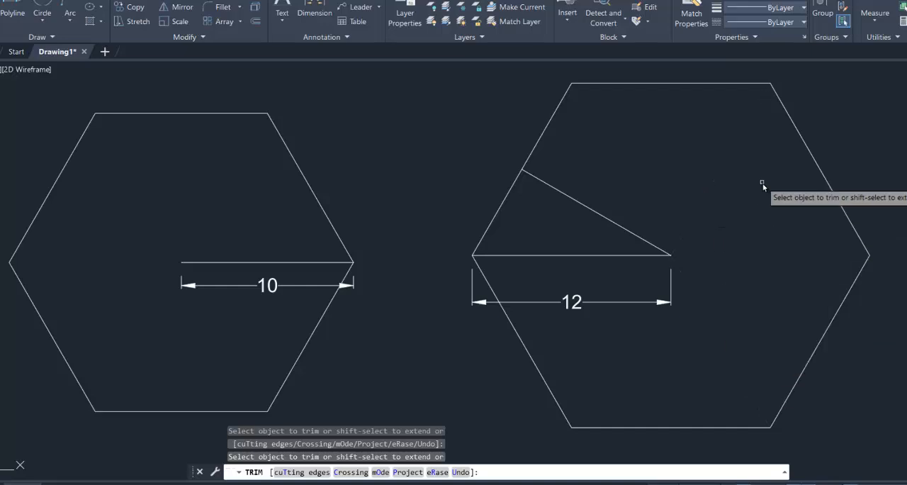
{"action": "key", "text": "Escape"}
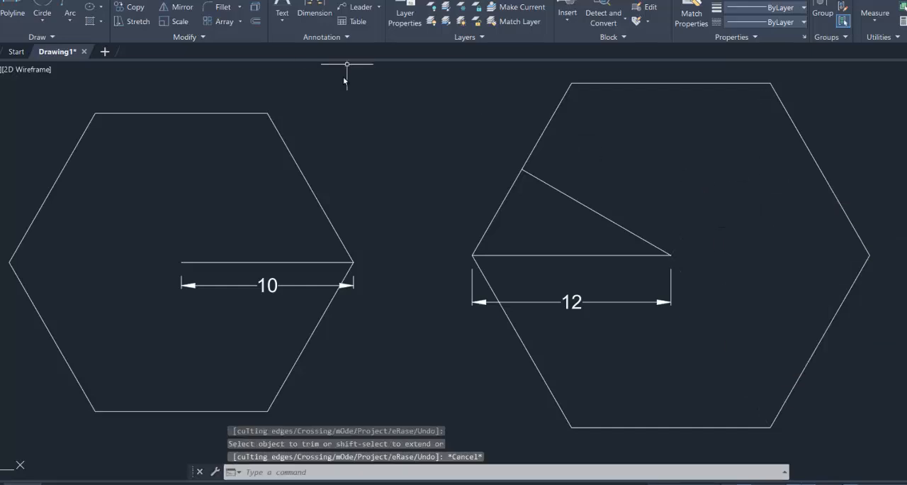
{"action": "left_click", "coordinate": [359, 0]}
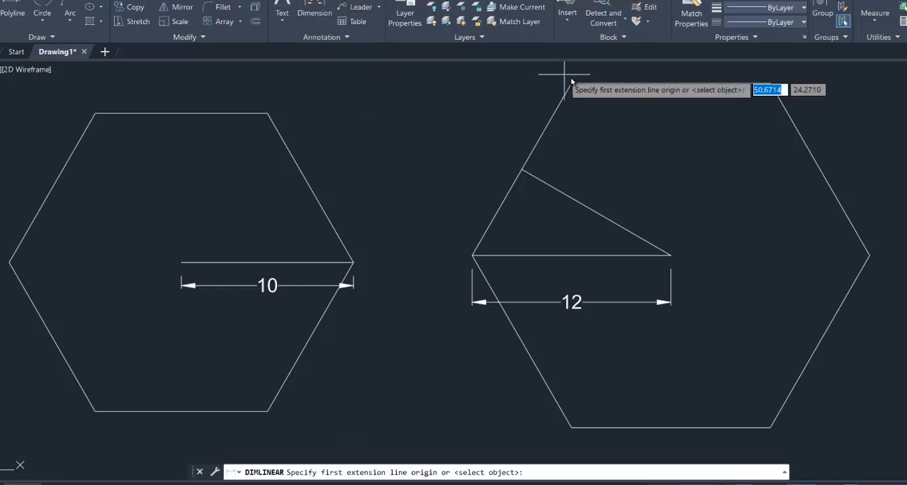
{"action": "left_click", "coordinate": [379, 1]}
{"action": "left_click", "coordinate": [368, 61]}
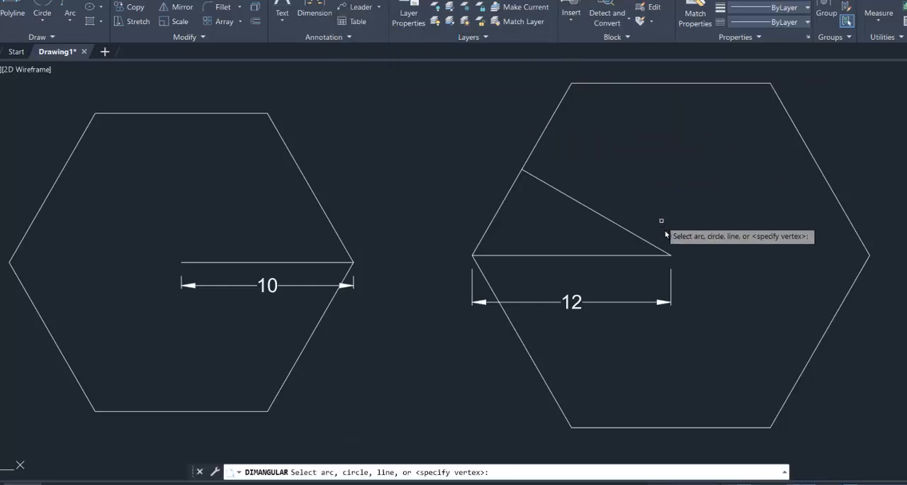
{"action": "left_click", "coordinate": [592, 211]}
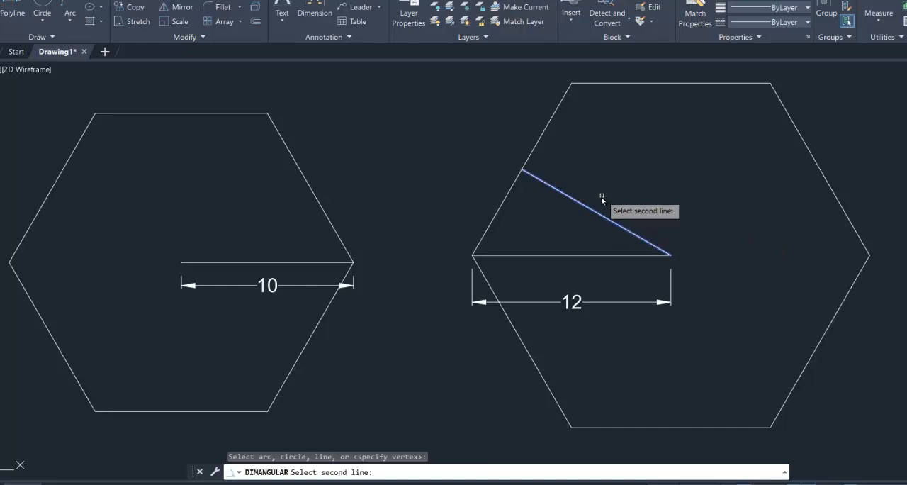
{"action": "key", "text": "Escape"}
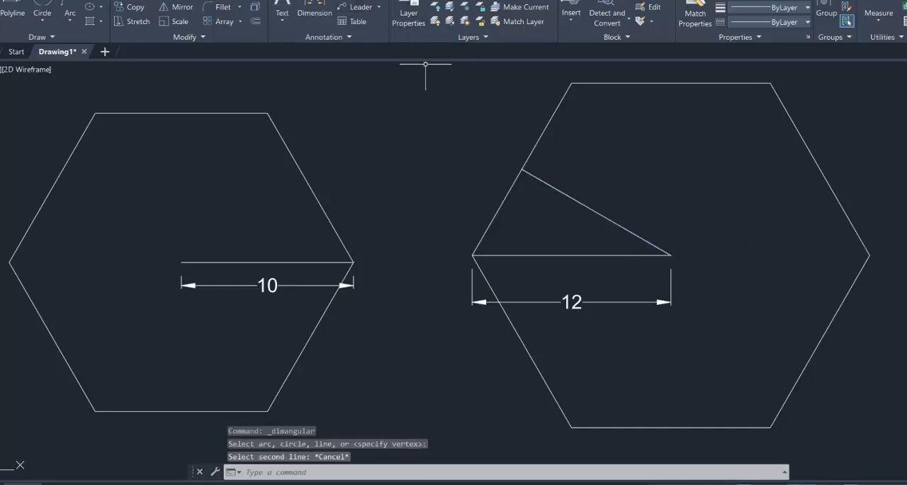
Add an aligned dimension from the second hexagon's centre to the midpoint of its upper-left side, placed above the slanted line.
{"action": "left_click", "coordinate": [314, 17]}
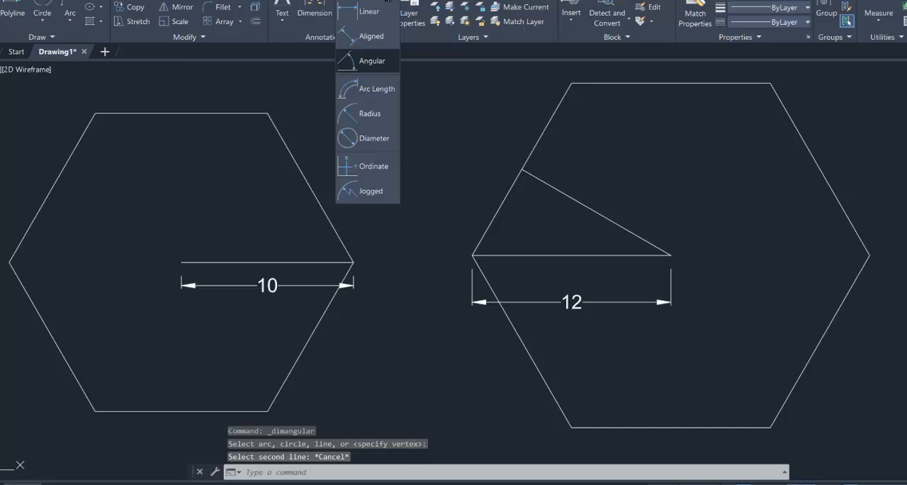
{"action": "left_click", "coordinate": [365, 34]}
{"action": "left_click", "coordinate": [670, 254]}
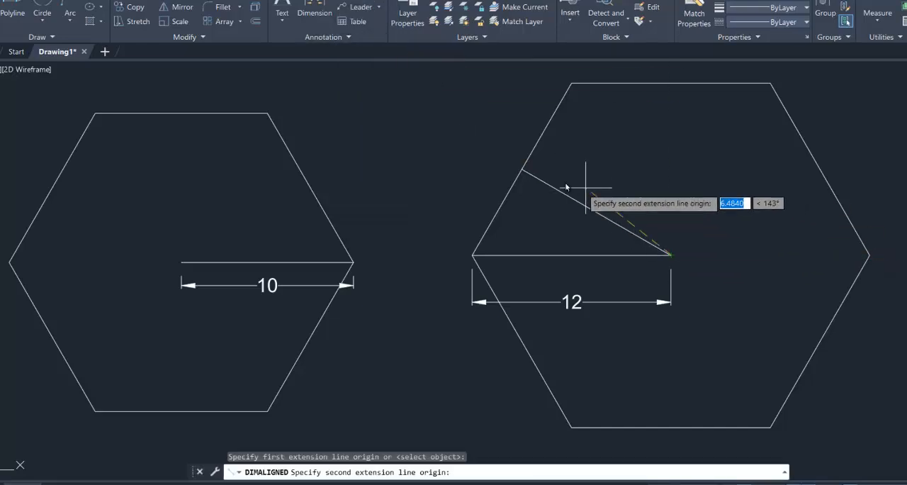
{"action": "left_click", "coordinate": [523, 170]}
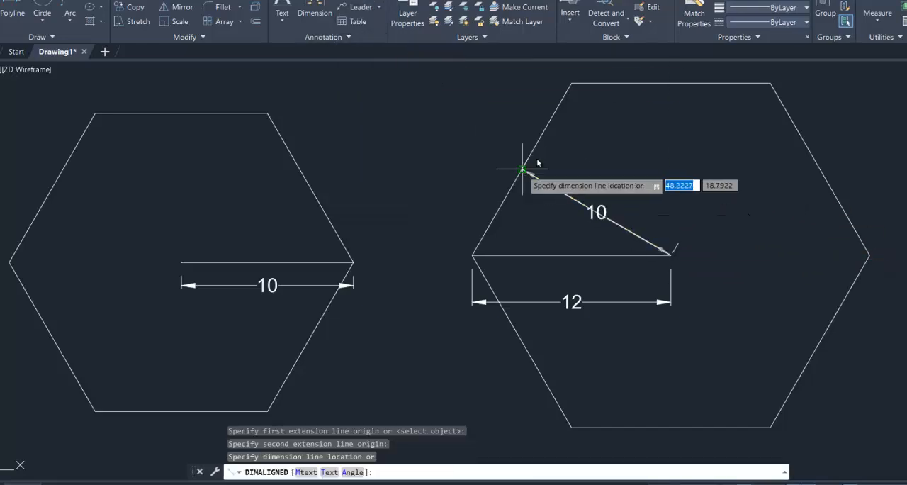
{"action": "left_click", "coordinate": [580, 171]}
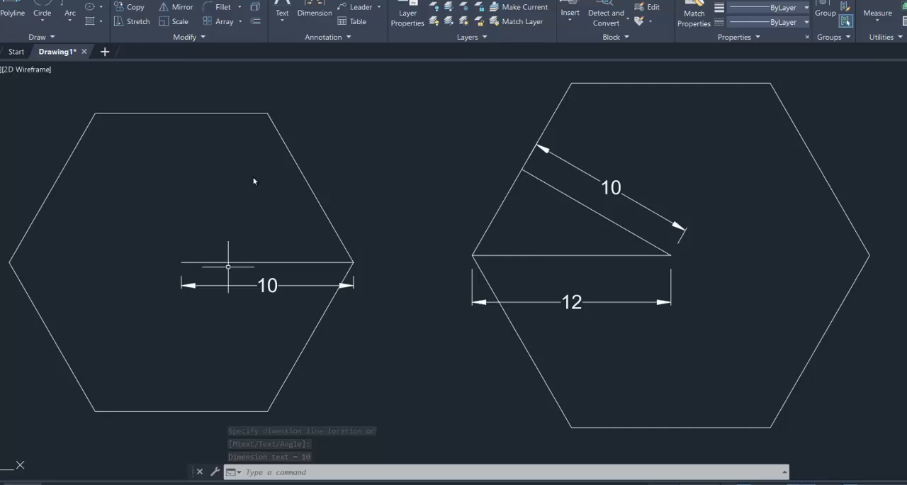
Move the second hexagon with its inner lines and dimensions about 3.74 units horizontally towards the first hexagon.
{"action": "scroll", "coordinate": [411, 324], "scroll_direction": "down", "scroll_amount": 2}
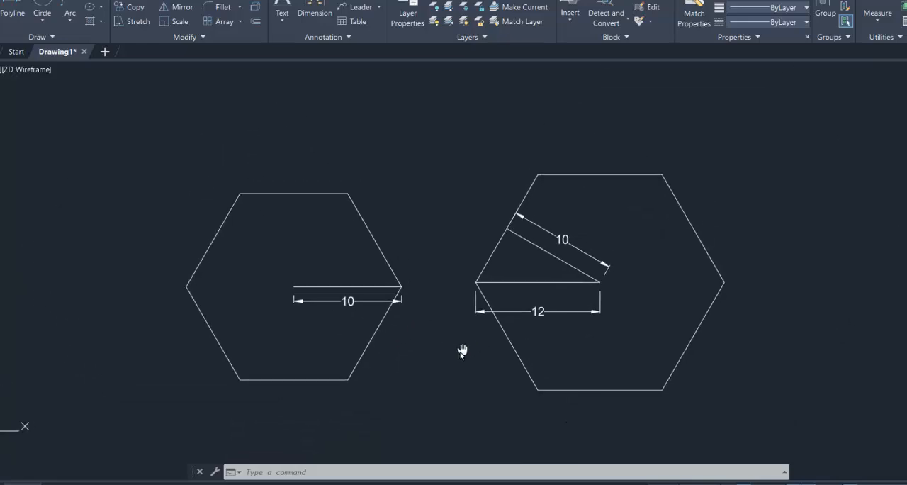
{"action": "middle_click_drag", "start_coordinate": [462, 350], "coordinate": [455, 352]}
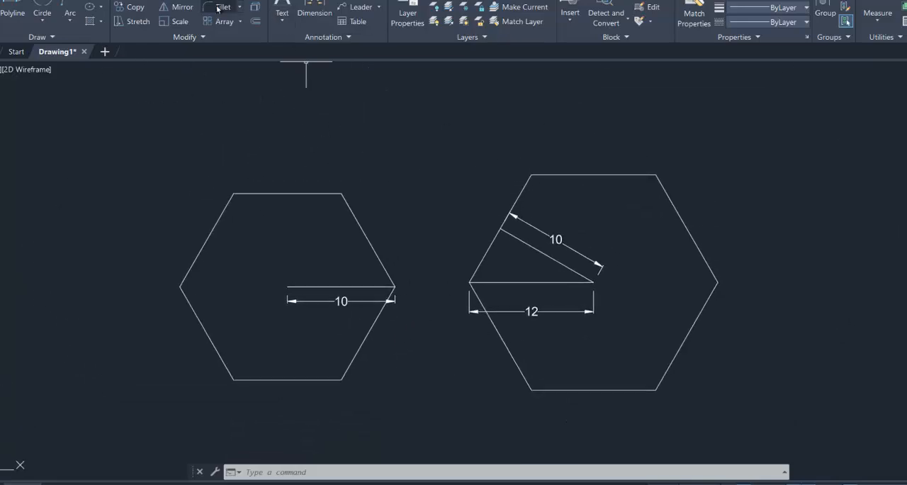
{"action": "key", "text": "m"}
{"action": "key", "text": "Return"}
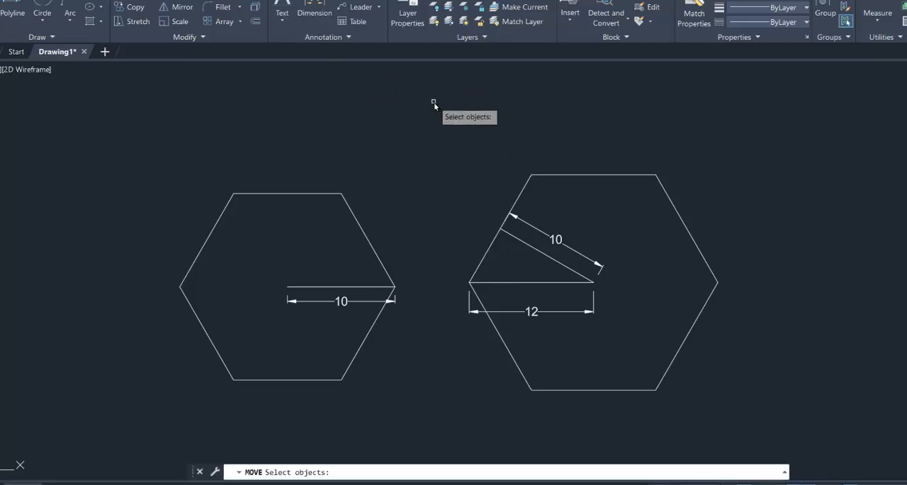
{"action": "left_click", "coordinate": [433, 102]}
{"action": "left_click", "coordinate": [744, 389]}
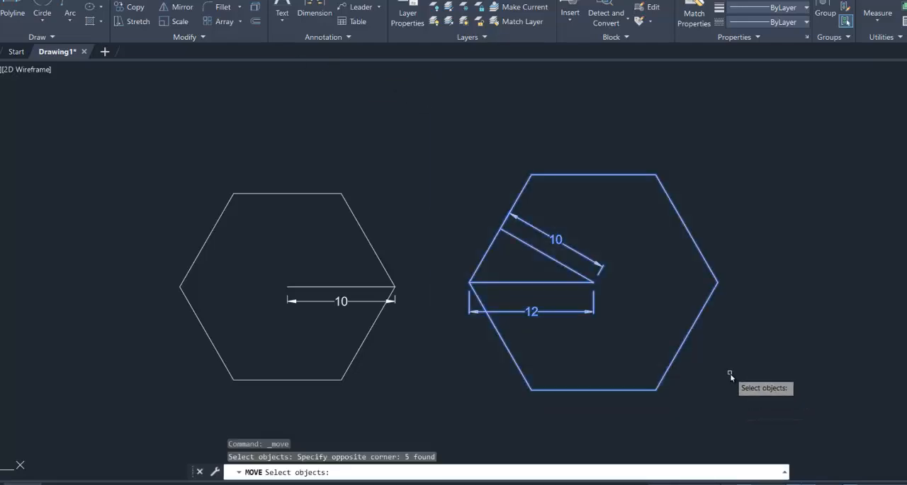
{"action": "key", "text": "Return"}
{"action": "left_click", "coordinate": [727, 371]}
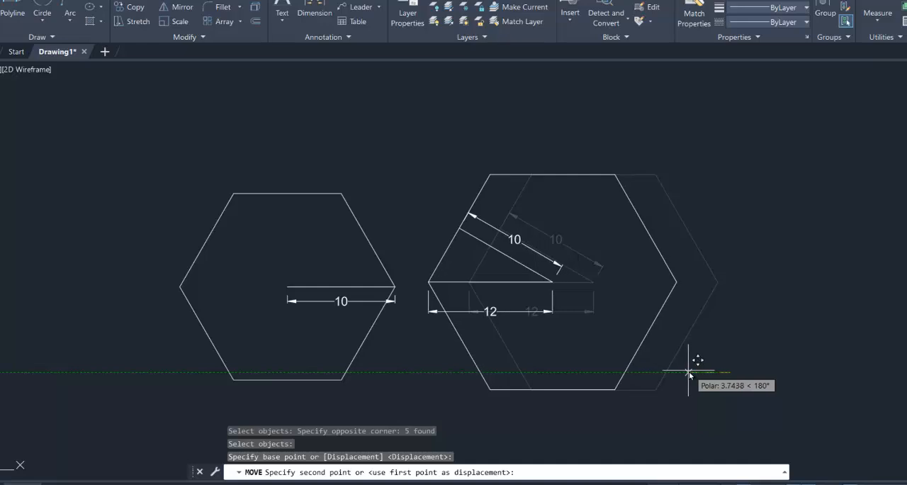
{"action": "left_click", "coordinate": [689, 372]}
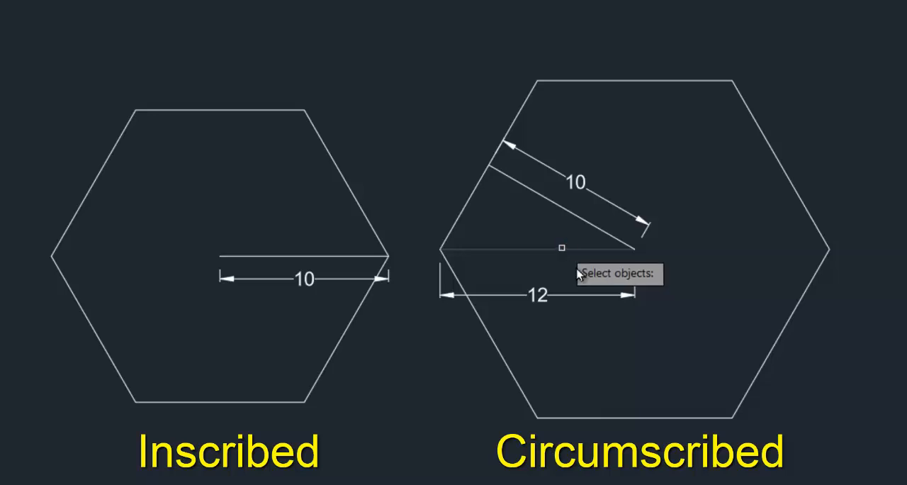
Erase the circumscribed hexagon's horizontal centre-to-corner line and the horizontal dimension below it.
{"action": "left_click", "coordinate": [562, 248]}
{"action": "left_click", "coordinate": [582, 295]}
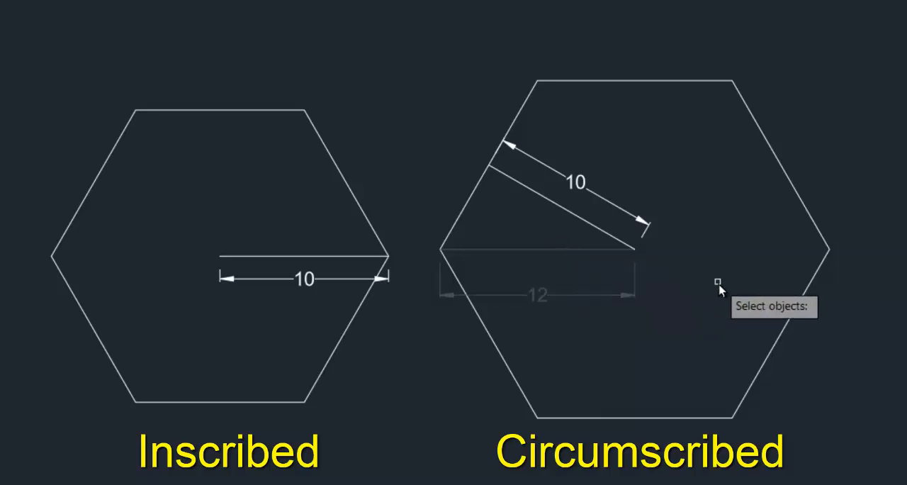
{"action": "key", "text": "Return"}
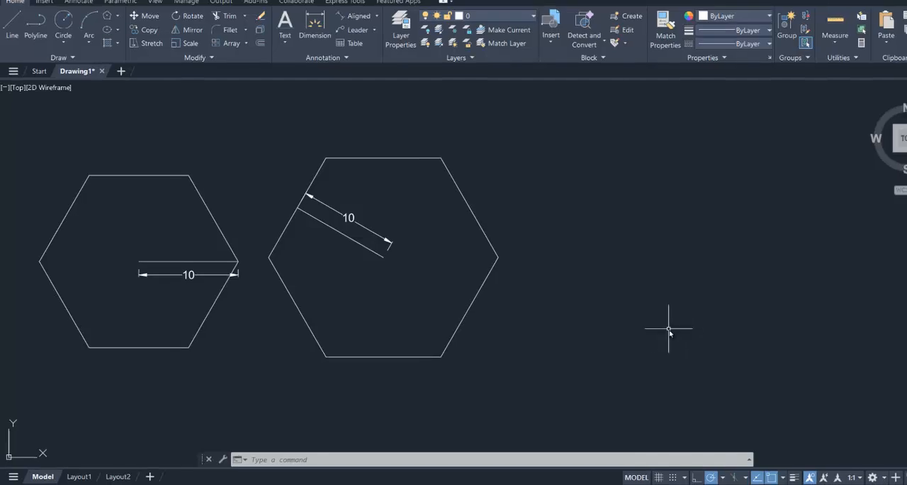
Draw a third, 6-sided polygon beside the circumscribed hexagon using the Edge option, with Ortho on and a vertical edge 10 units long.
{"action": "middle_click_drag", "start_coordinate": [669, 329], "coordinate": [647, 335]}
{"action": "left_click", "coordinate": [107, 16]}
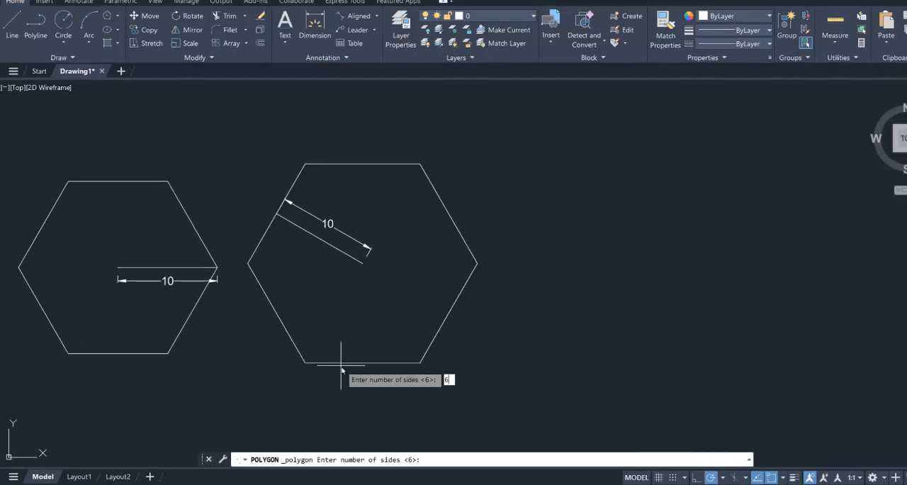
{"action": "key", "text": "Return"}
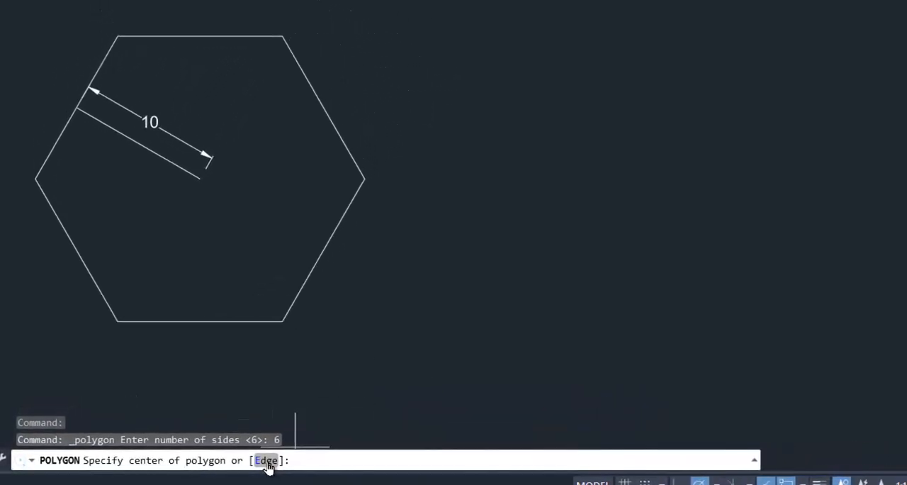
{"action": "left_click", "coordinate": [266, 461]}
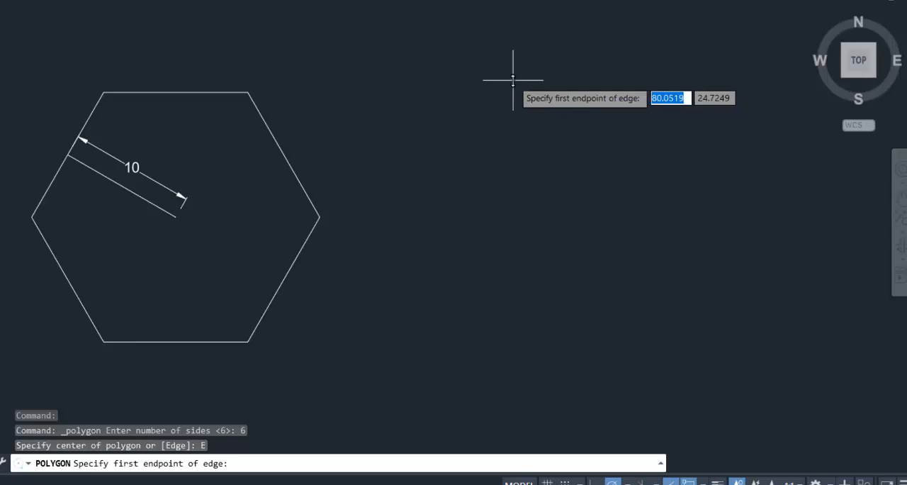
{"action": "left_click", "coordinate": [491, 81]}
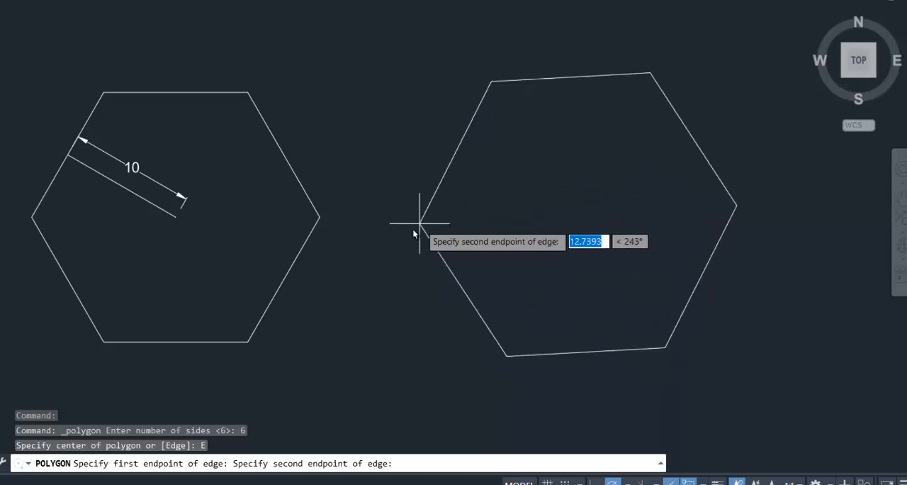
{"action": "key", "text": "F8"}
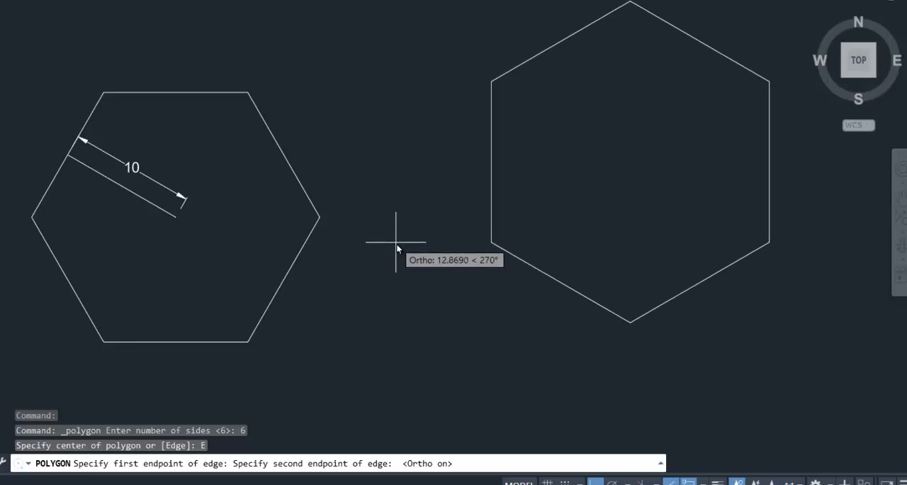
{"action": "type", "text": "10"}
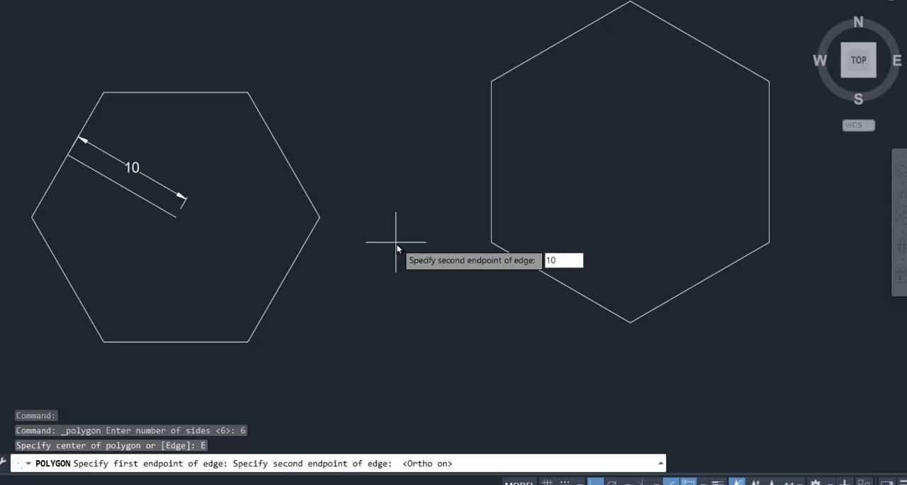
{"action": "key", "text": "Return"}
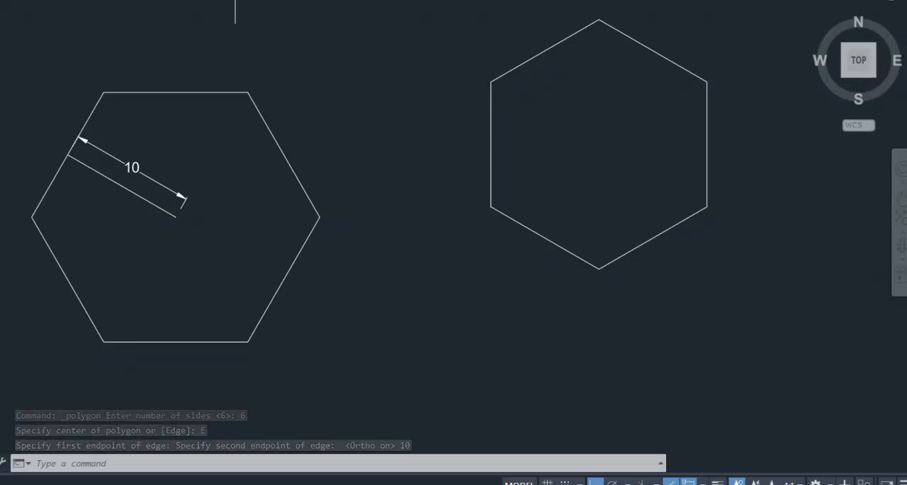
Move the third hexagon about 9 units diagonally down towards the circumscribed hexagon, with Ortho off.
{"action": "type", "text": "m"}
{"action": "key", "text": "Return"}
{"action": "left_click", "coordinate": [436, 4]}
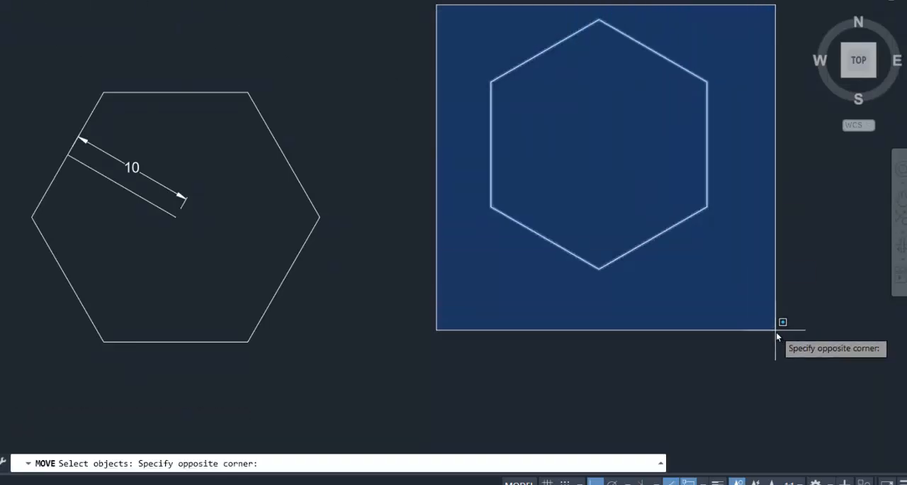
{"action": "left_click", "coordinate": [777, 331]}
{"action": "key", "text": "Return"}
{"action": "left_click", "coordinate": [756, 267]}
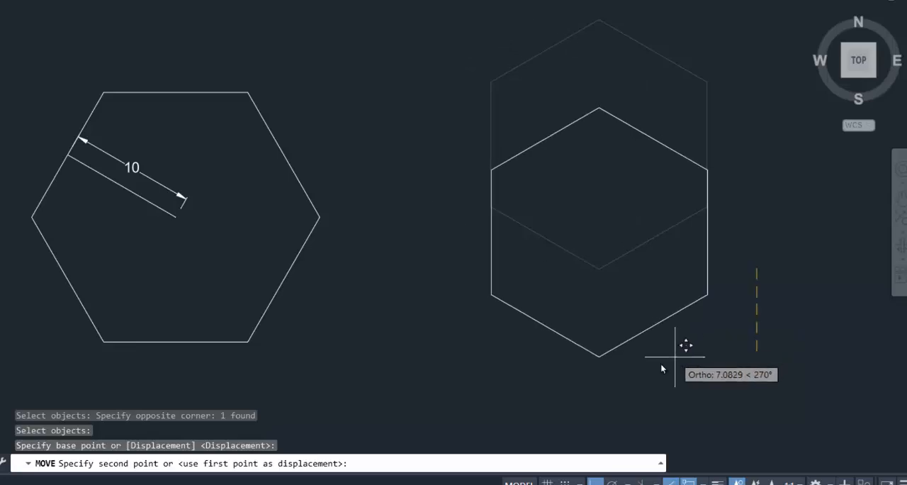
{"action": "key", "text": "F8"}
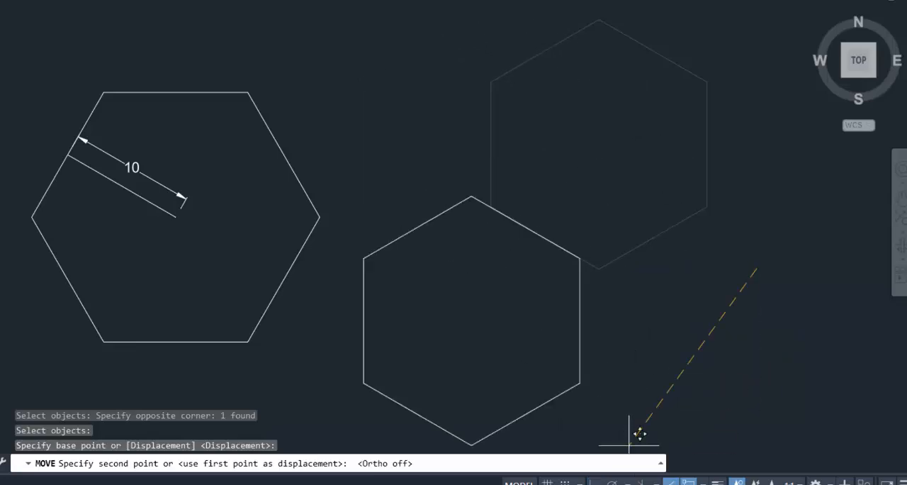
{"action": "left_click", "coordinate": [672, 339]}
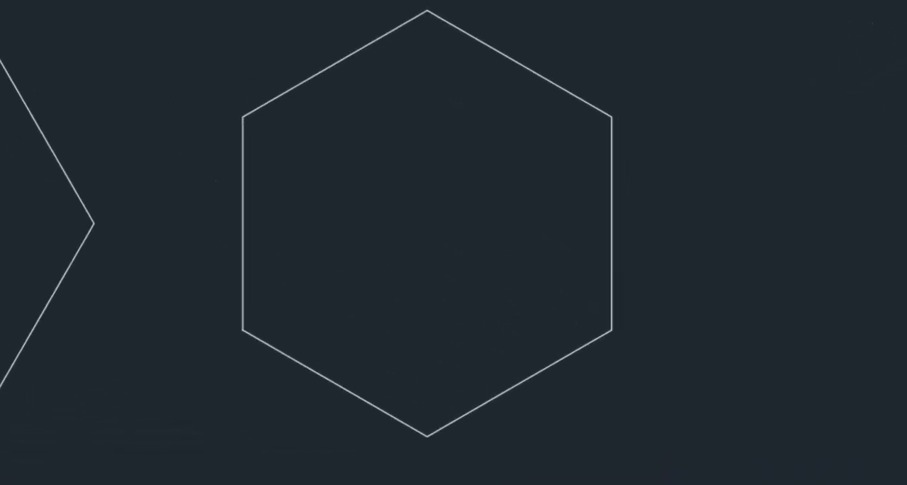
Add an aligned dimension to the third hexagon's upper-left side, placing the dimension line inside the hexagon.
{"action": "left_click", "coordinate": [427, 12]}
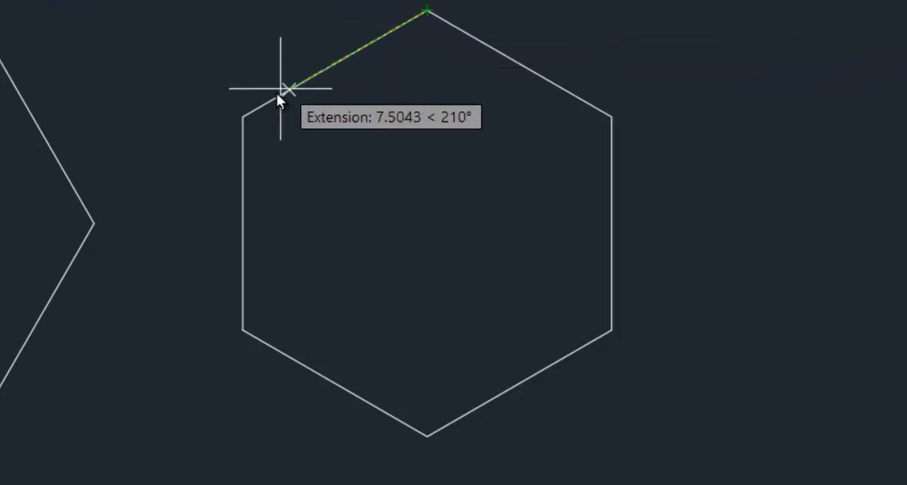
{"action": "left_click", "coordinate": [246, 115]}
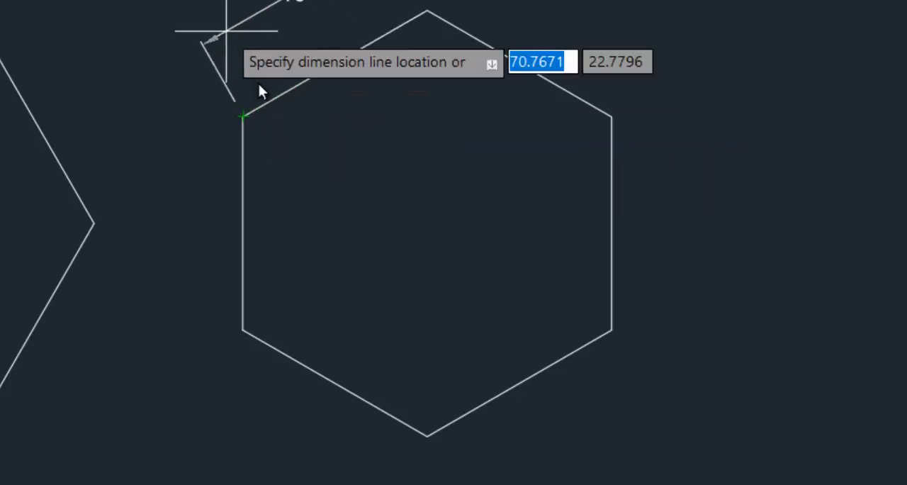
{"action": "left_click", "coordinate": [336, 178]}
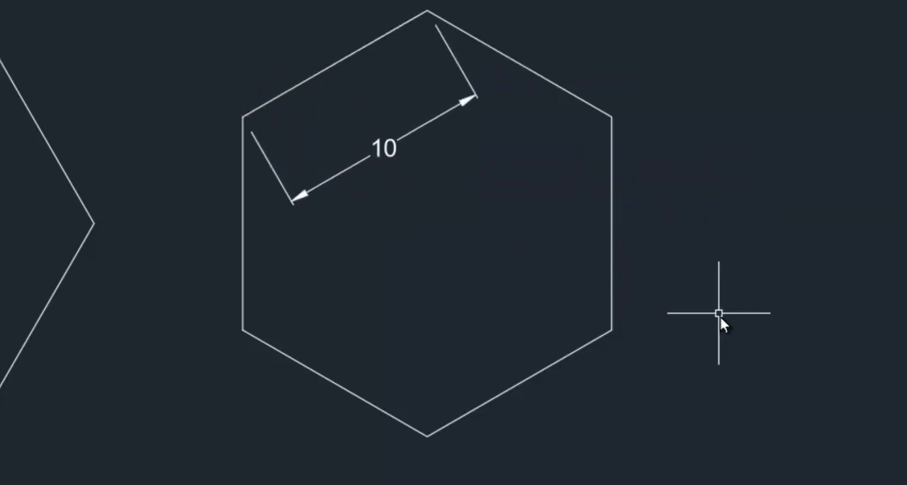